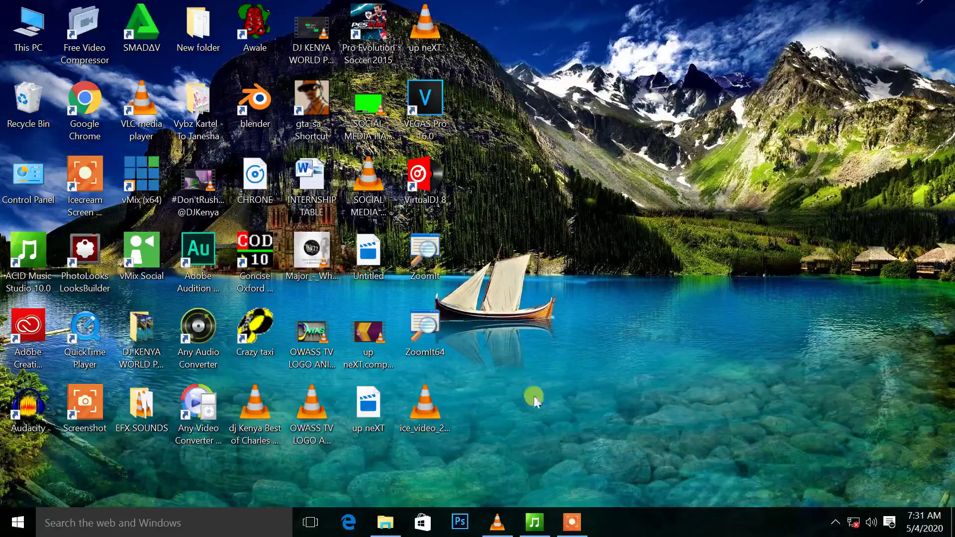
Open Adobe Audition and create a multitrack session named "Stonebwoy Sobolo intro", overwriting the existing session of that name.
left_click(7, 530)
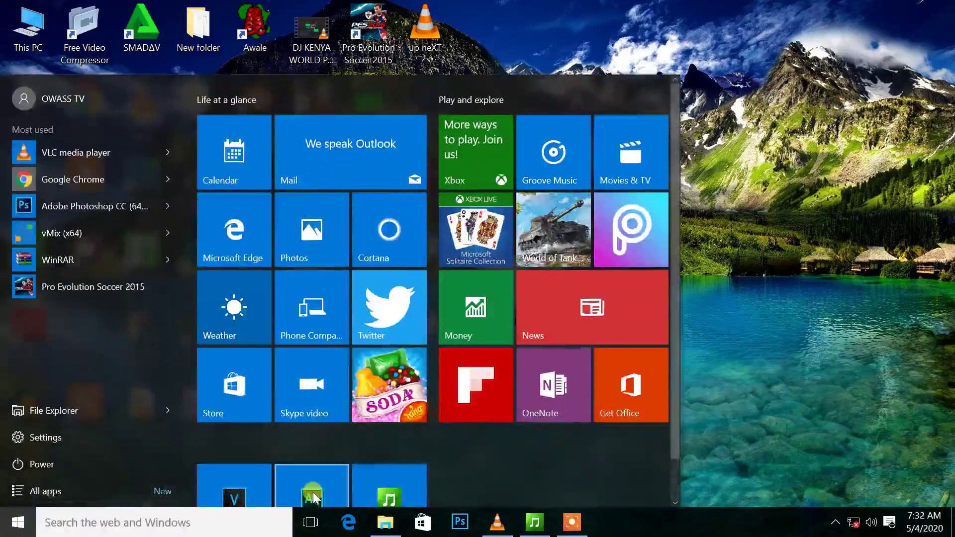
left_click(312, 496)
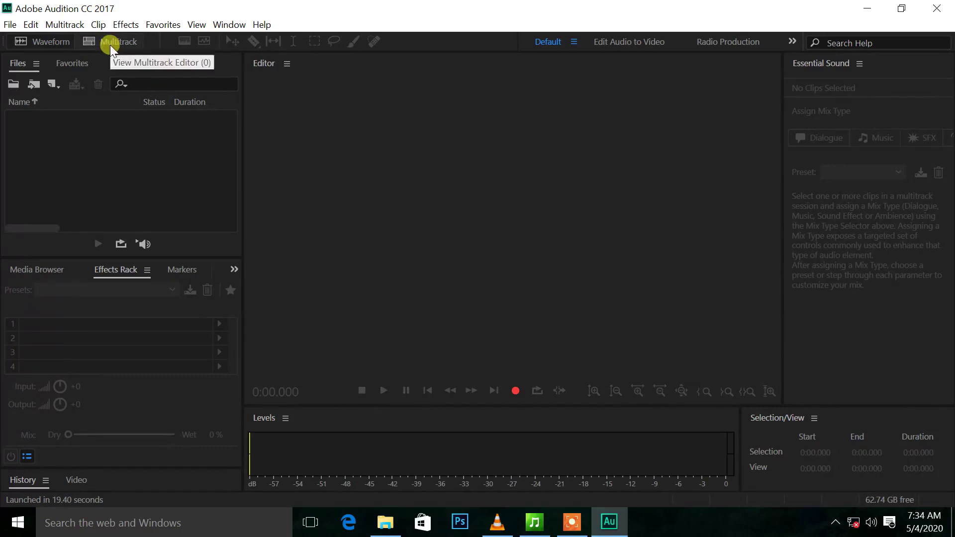
left_click(110, 44)
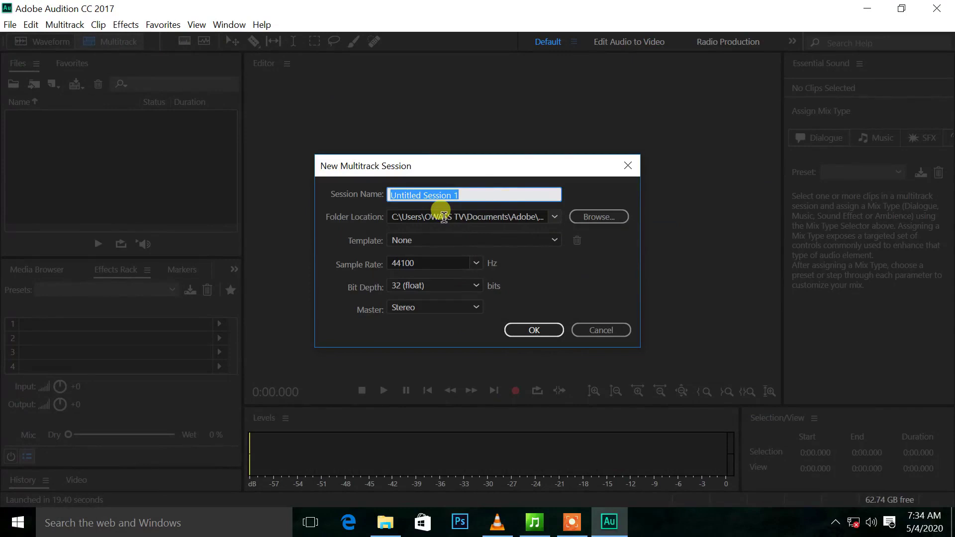
type("Stonebwoy Sobol;o intro")
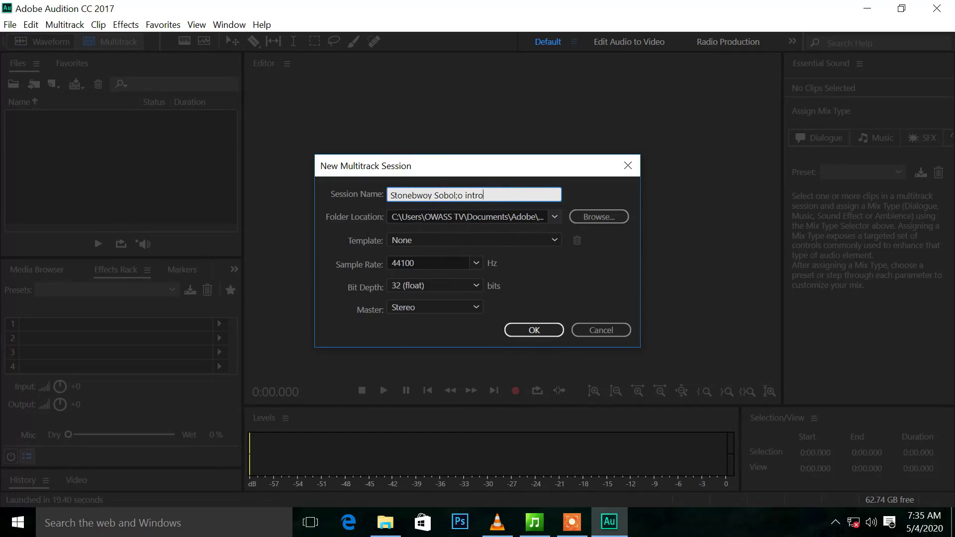
left_click(463, 195)
key("BackSpace")
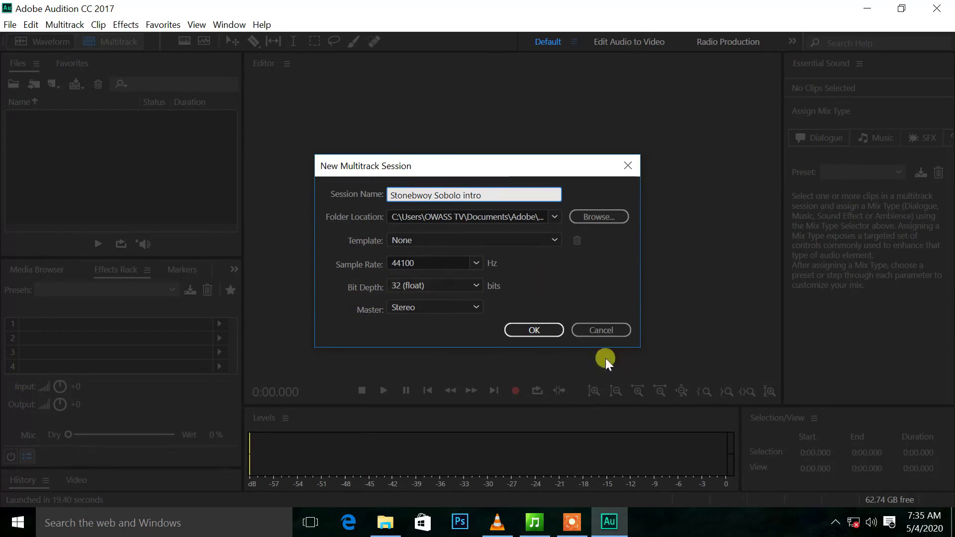
left_click(536, 330)
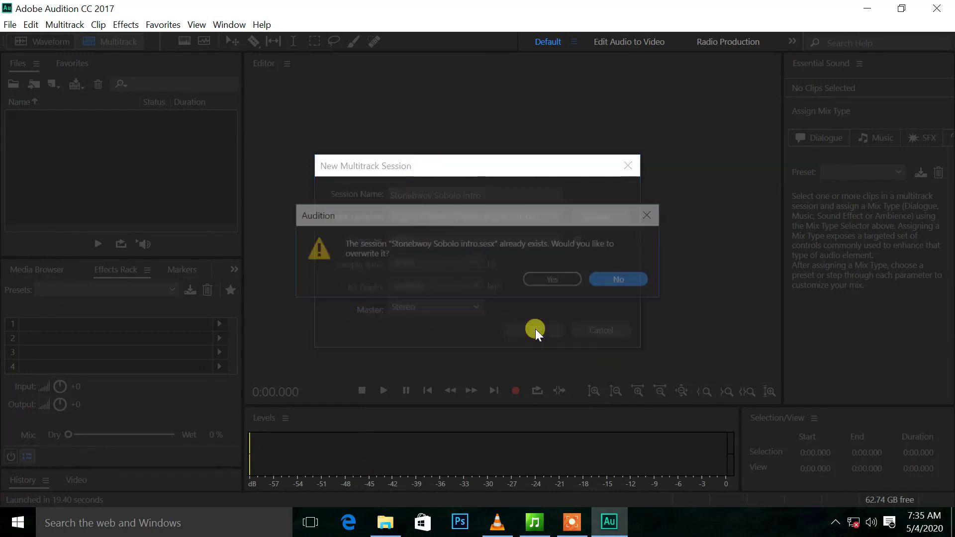
left_click(540, 277)
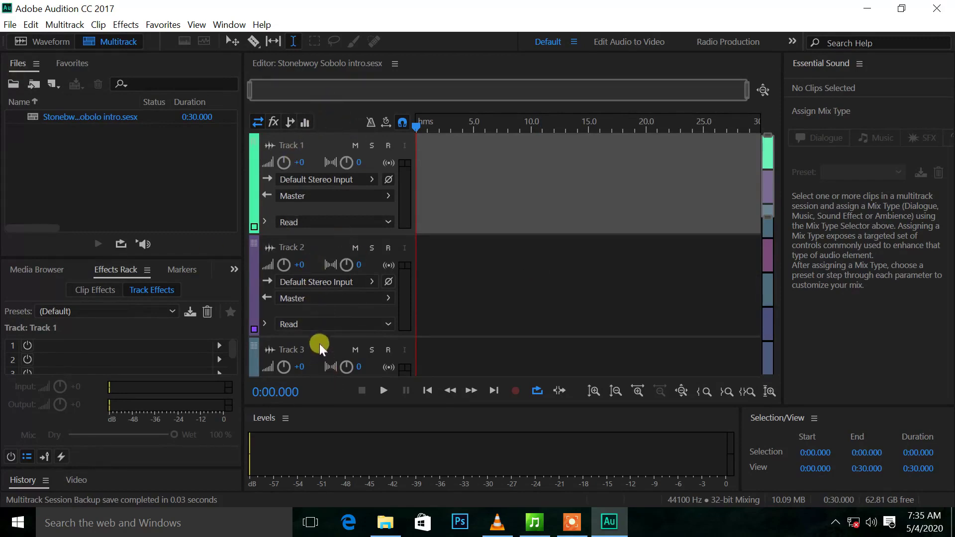
Add the Stonebwoy Sobolo MP3 from the FUtuRE KING II folder to the start of Track 1.
left_click_drag(761, 196, 769, 154)
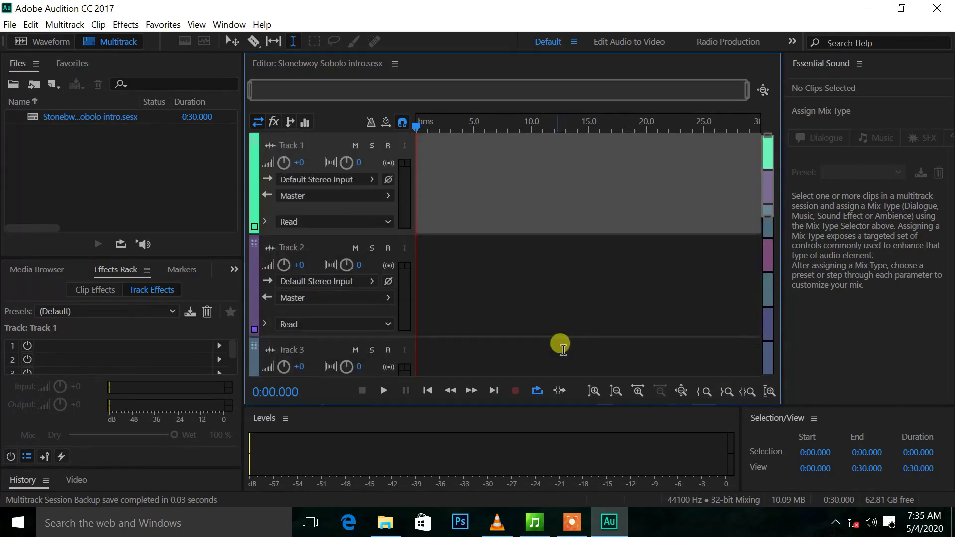
left_click(386, 522)
left_click_drag(851, 100, 863, 105)
left_click_drag(781, 349, 406, 207)
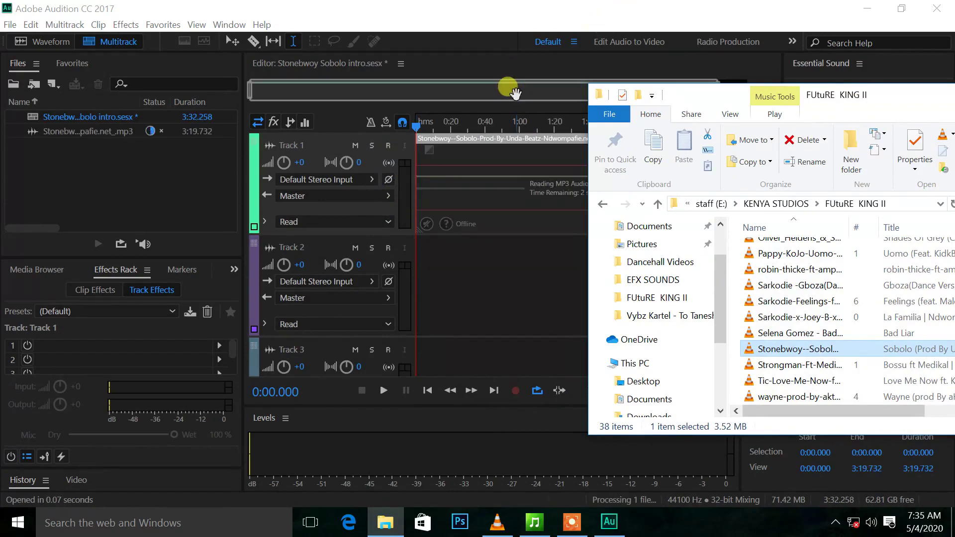
left_click(533, 111)
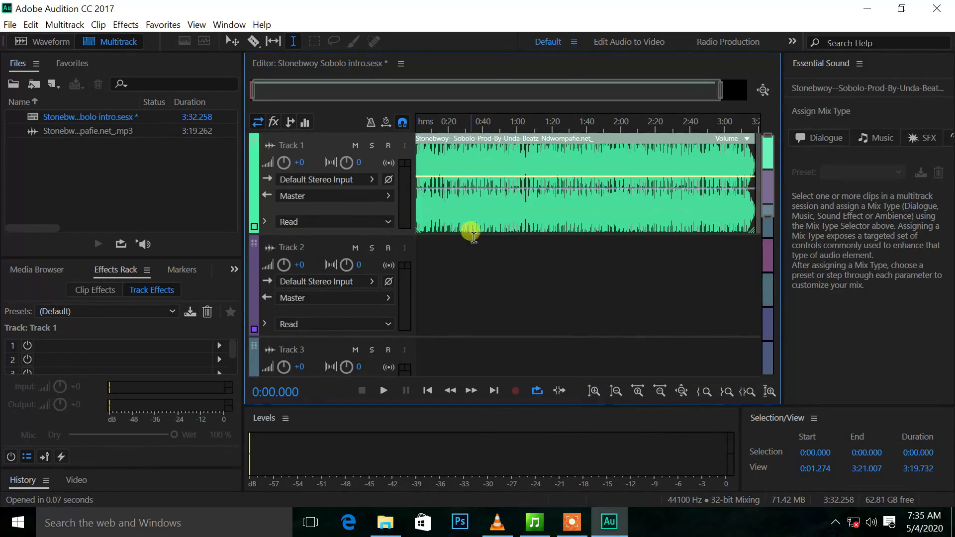
Play the song's opening on Track 1 and replay it from about 0:09 to locate the end of the intro.
left_click(382, 391)
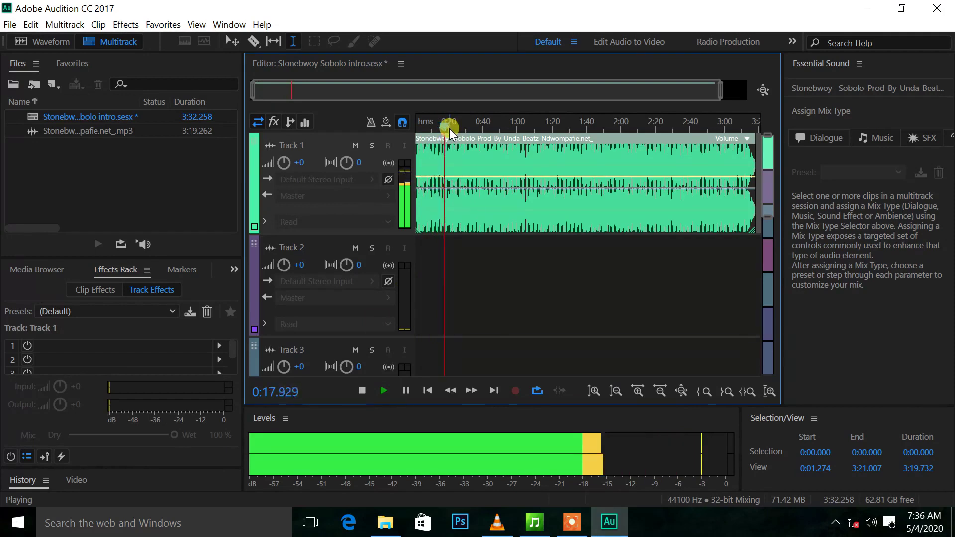
key("space")
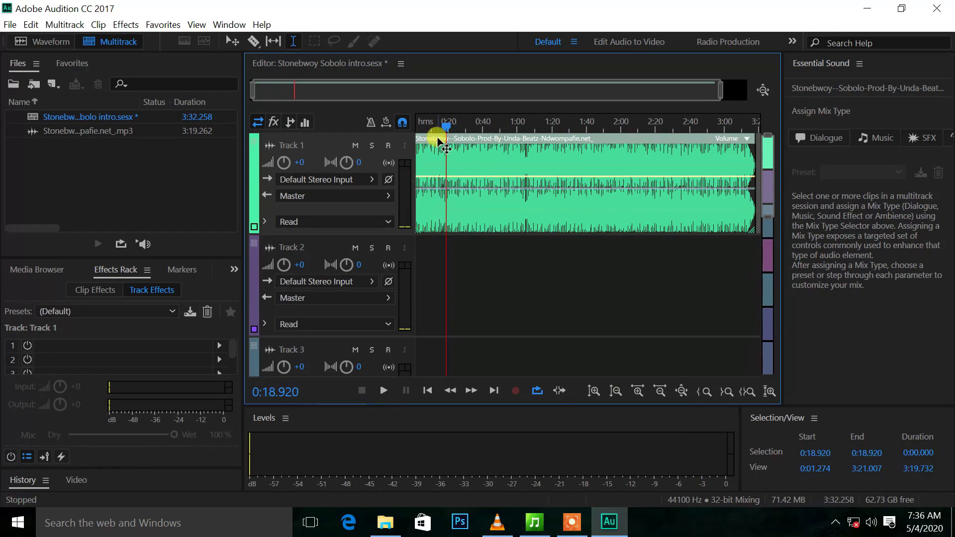
scroll(433, 145, "up", 2)
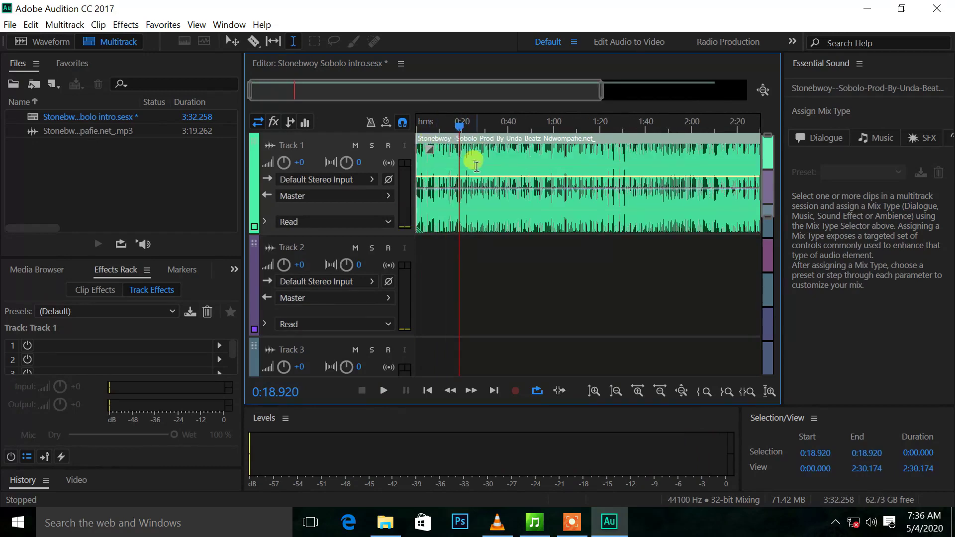
scroll(477, 166, "up", 5)
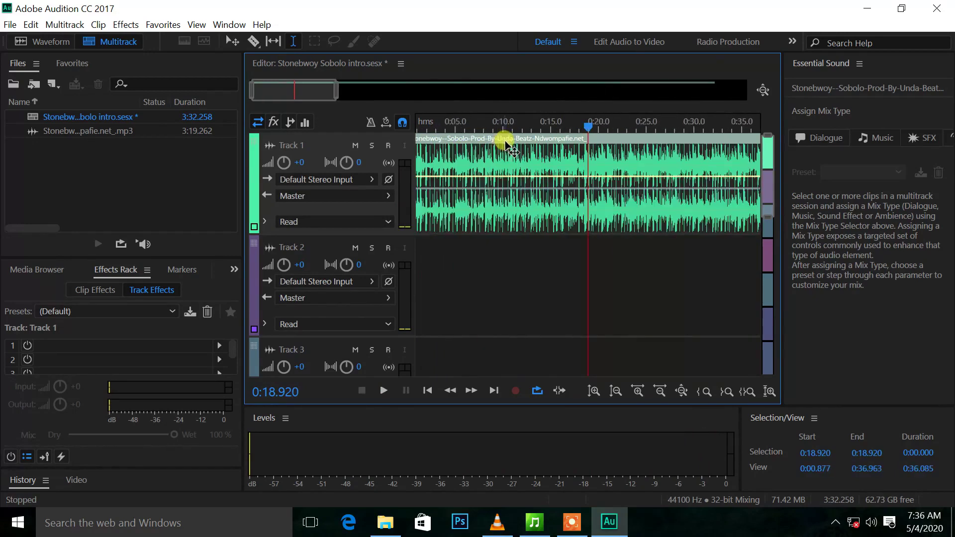
scroll(506, 145, "up", 1)
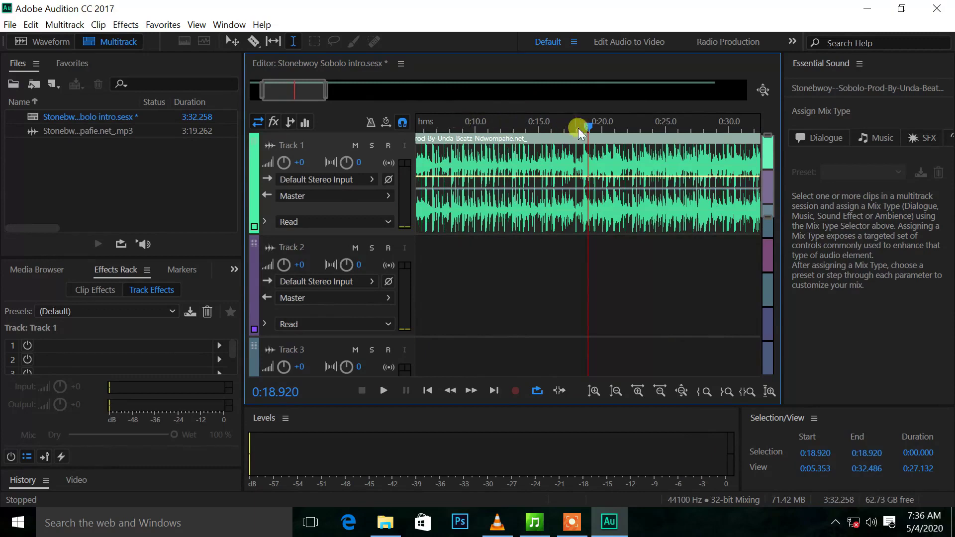
left_click_drag(586, 130, 469, 127)
key("space")
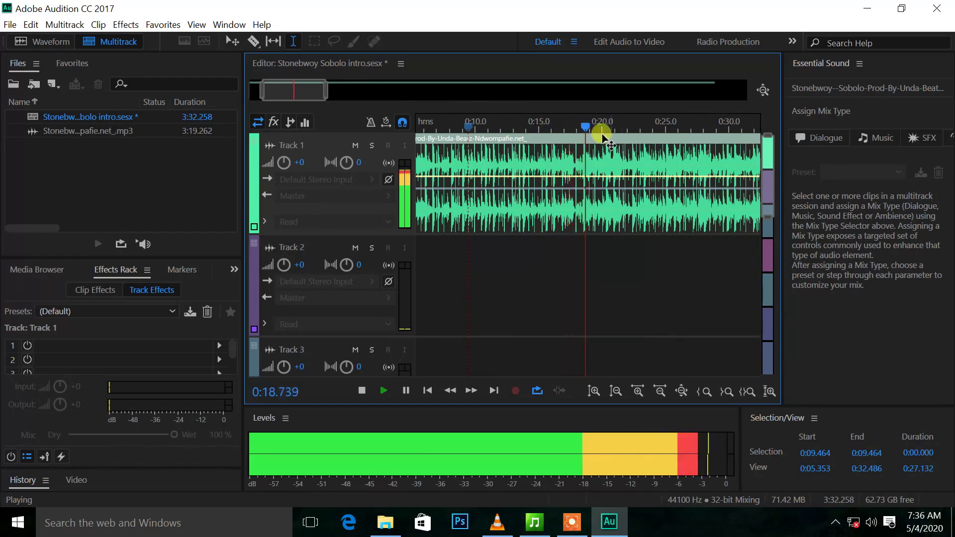
key("space")
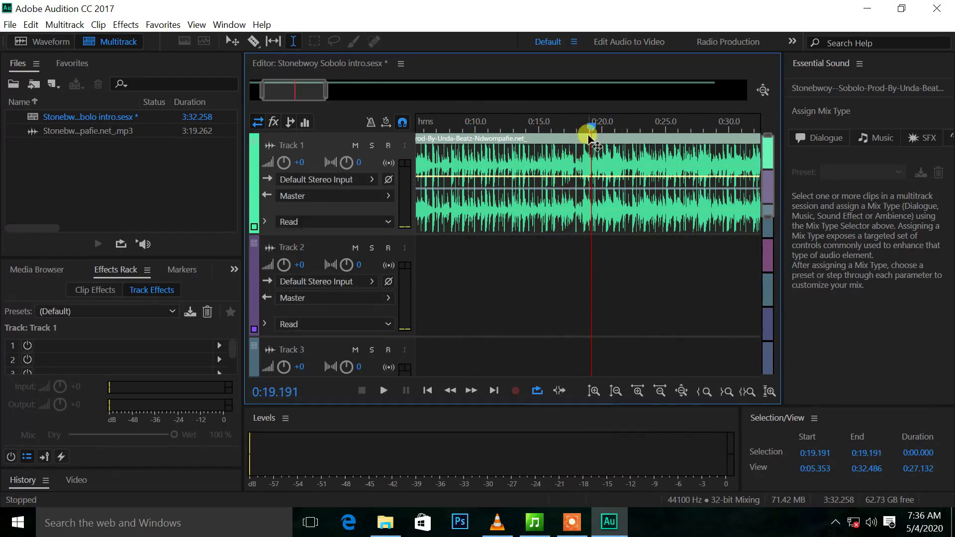
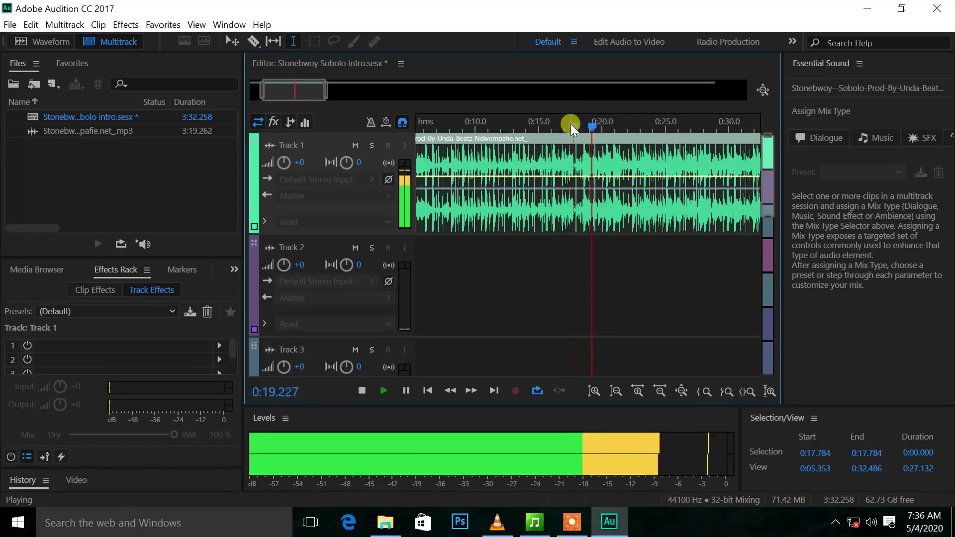
Select the song's opening on Track 1 from 0:00 to about 0:17.9, mark it on screen, and clear the selection.
left_click(571, 127)
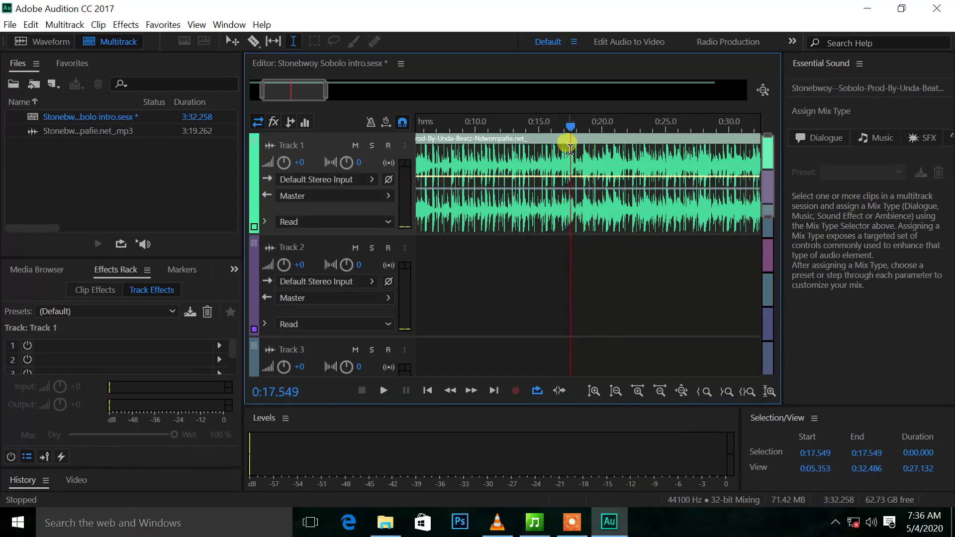
left_click_drag(570, 144, 210, 163)
key("minus")
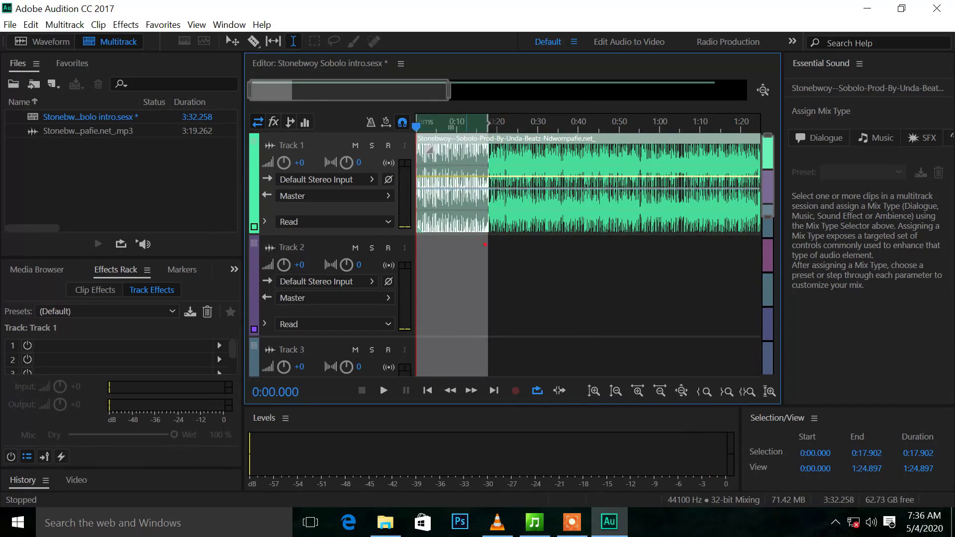
mouse_move(489, 243)
left_mouse_down()
mouse_move(478, 92)
mouse_move(373, 117)
mouse_move(396, 251)
mouse_move(496, 266)
left_mouse_up()
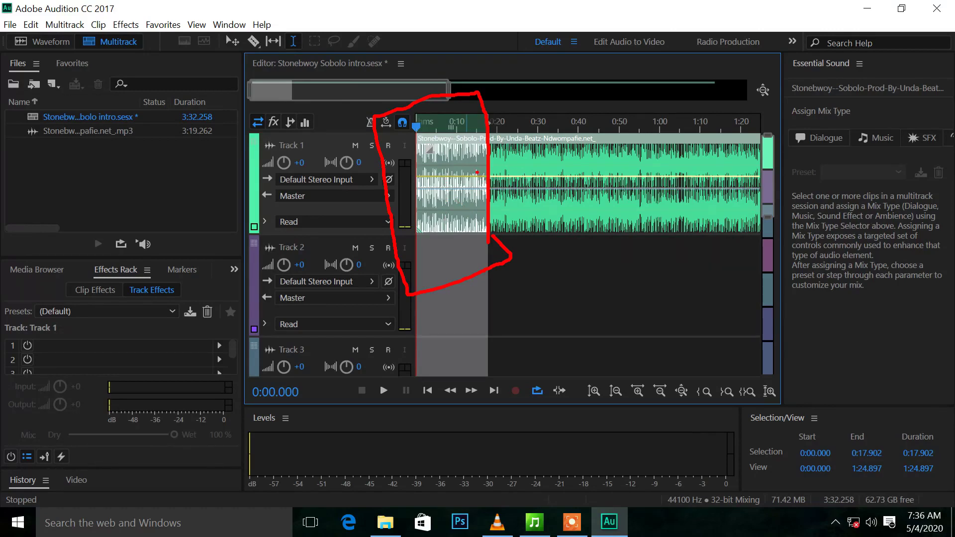
key("Escape")
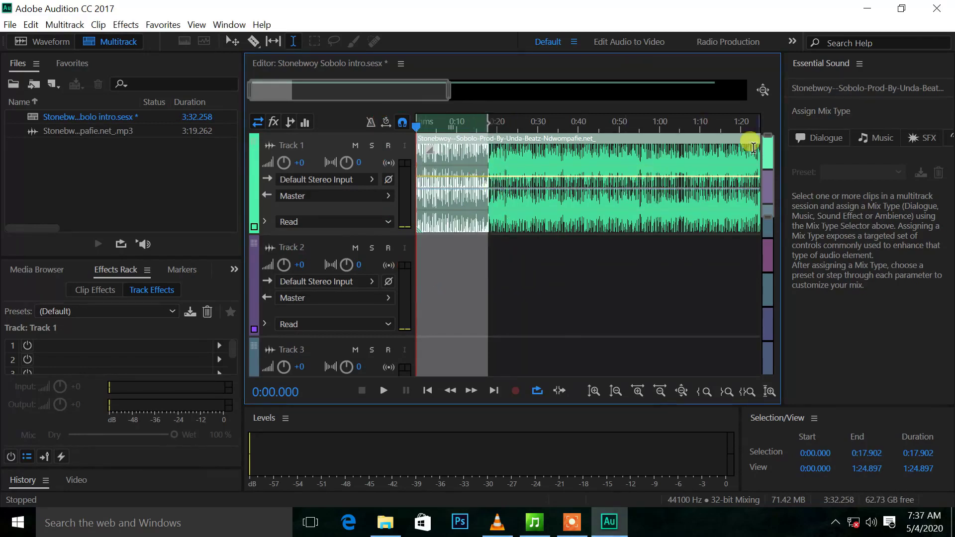
left_click(528, 200)
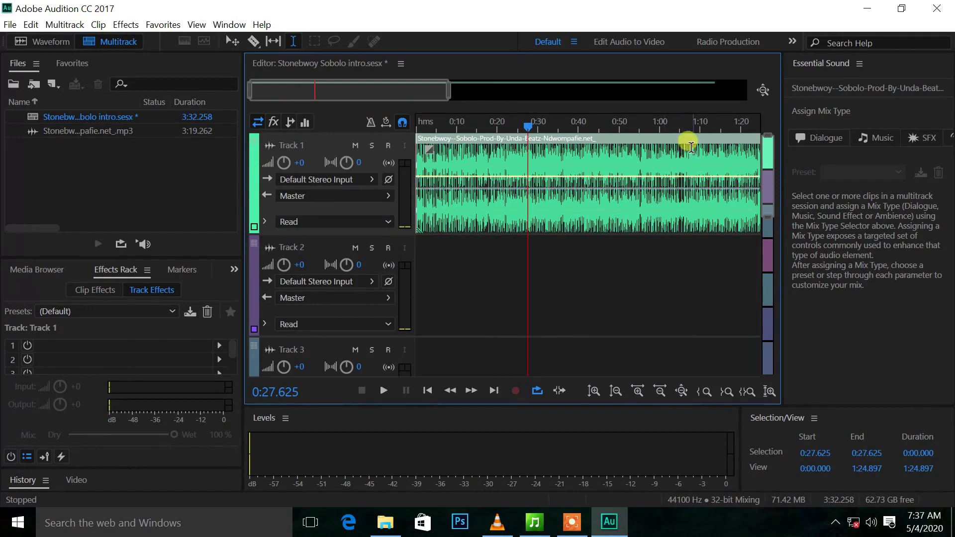
Show the full song and listen to its closing section on Track 1 from about 2:51 to 3:06.
scroll(668, 162, "down", 1)
scroll(669, 169, "up", 1)
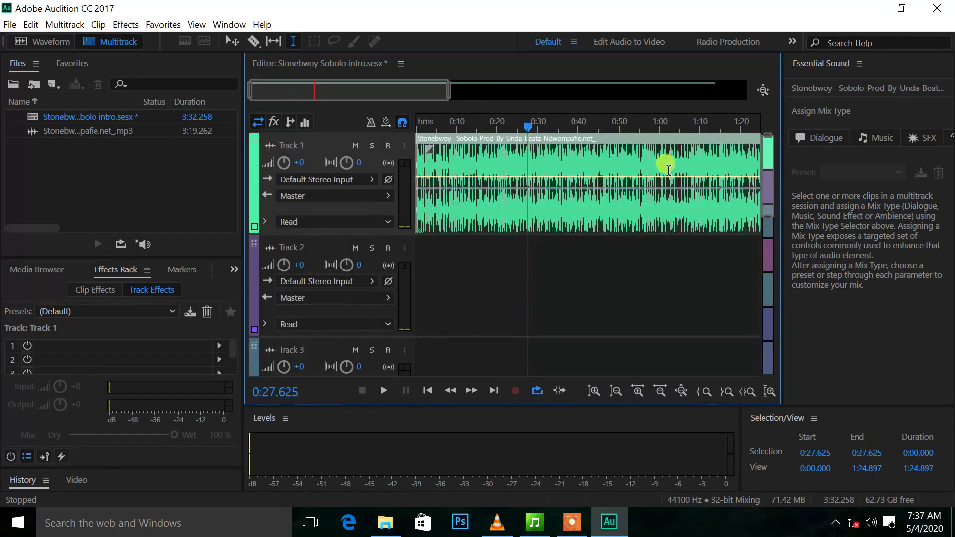
key("backslash")
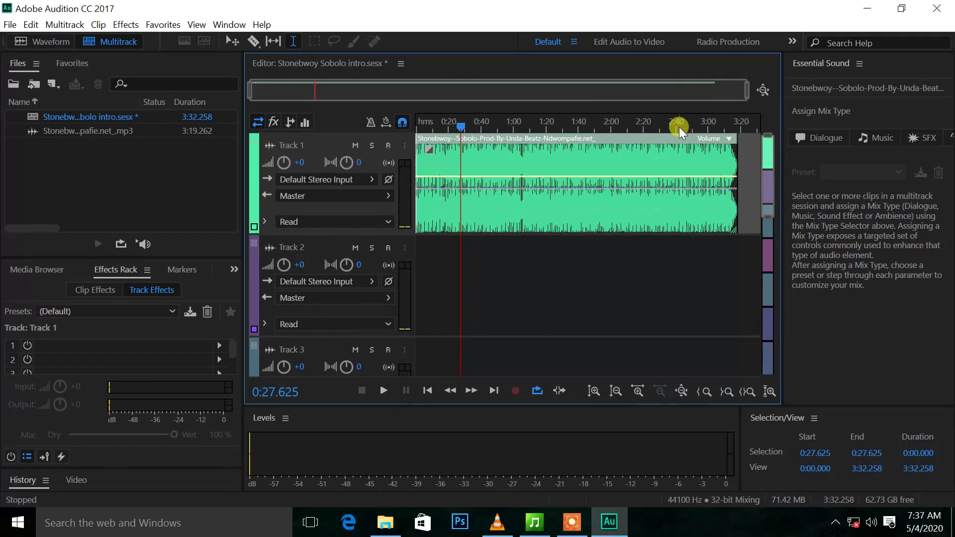
left_click(693, 120)
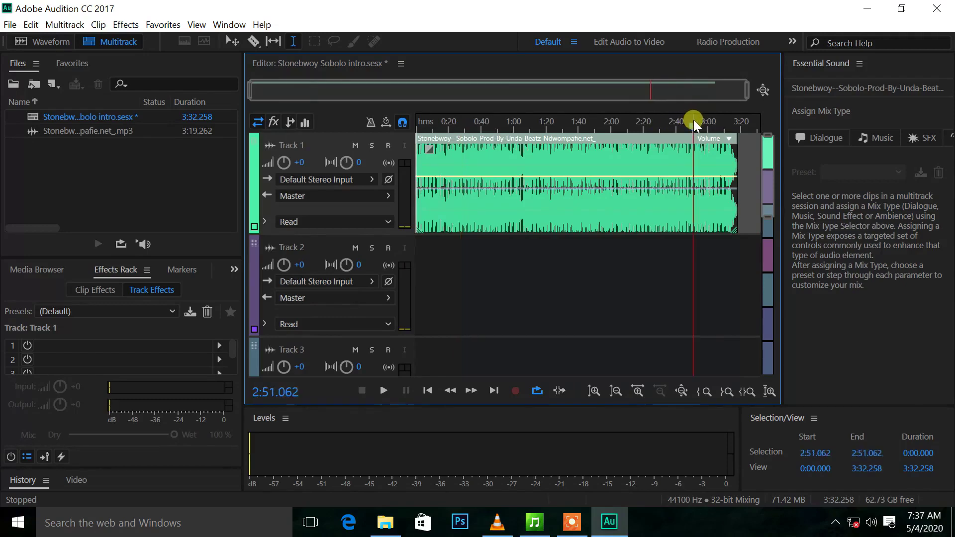
key("space")
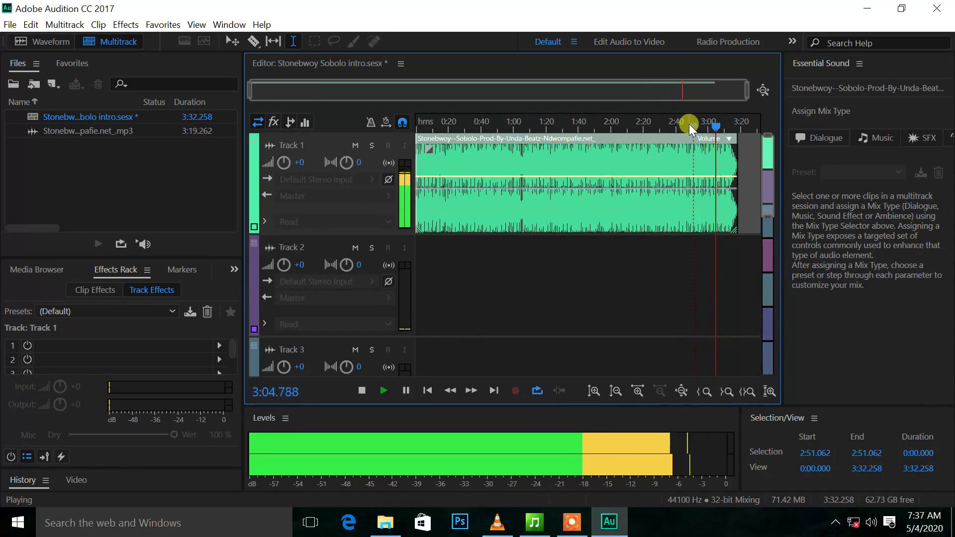
key("space")
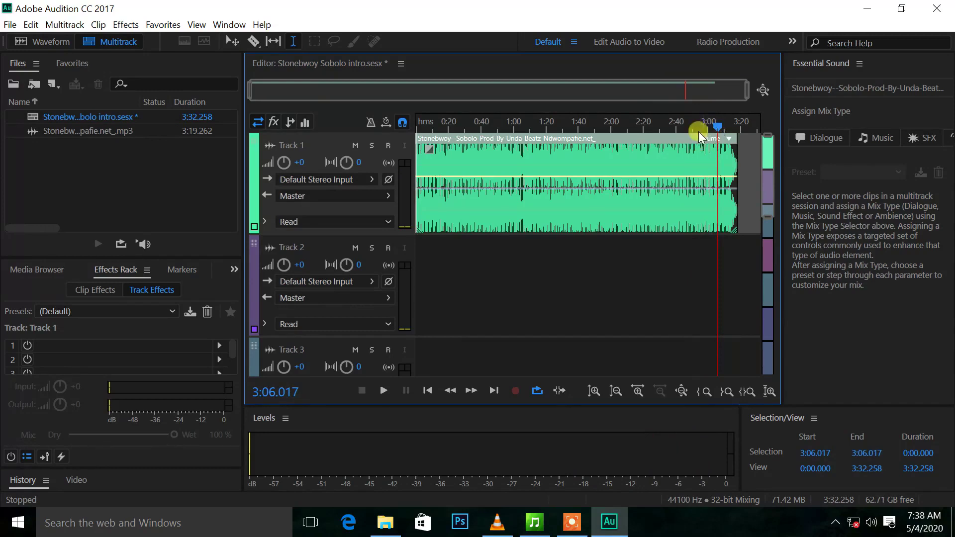
Replay the closing section from about 2:47 to find a beat suitable for the intro cut.
scroll(691, 137, "up", 3)
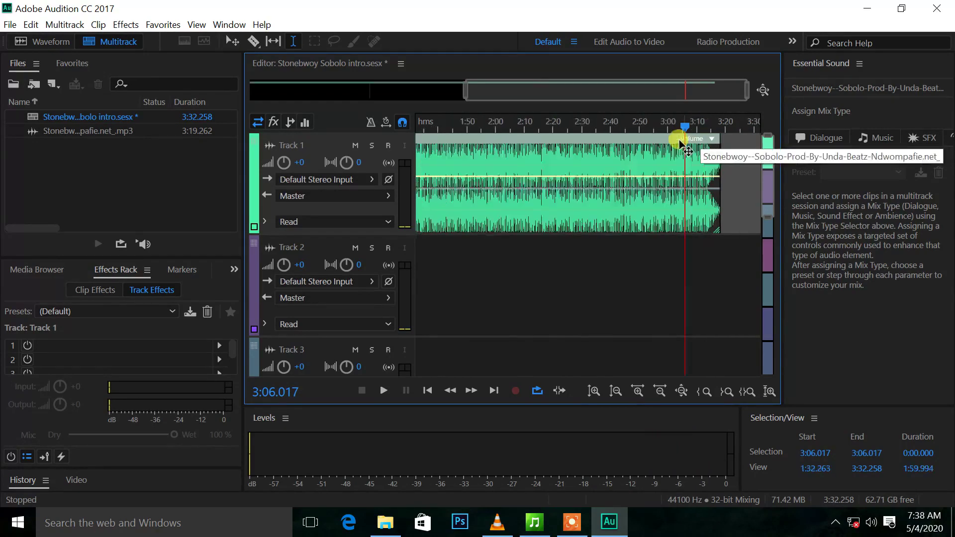
left_click(589, 124)
scroll(585, 119, "up", 1)
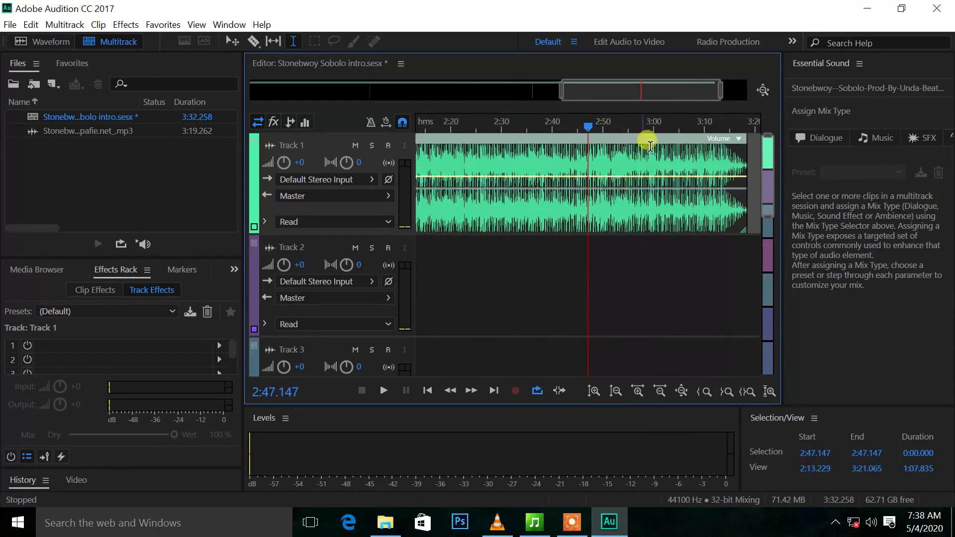
key("space")
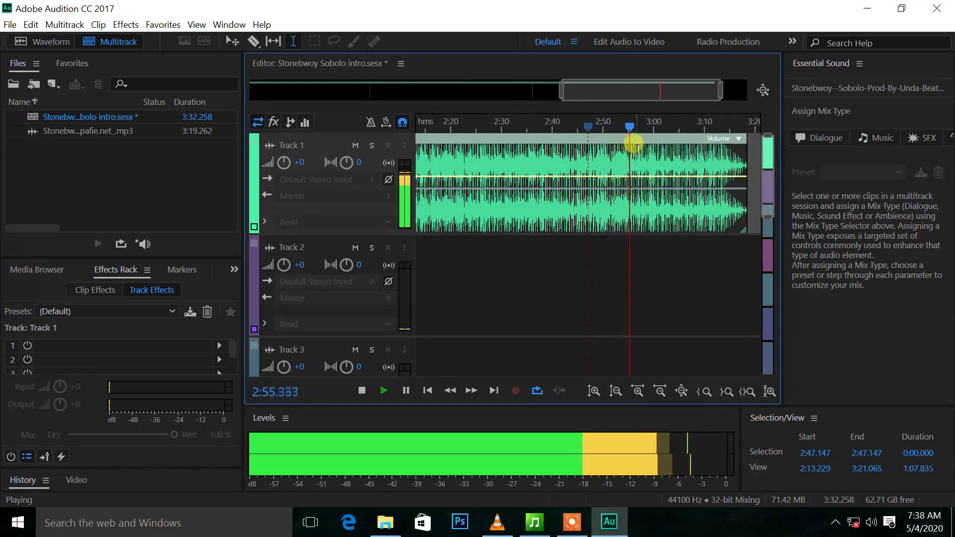
key("space")
Replay Track 1 from about 2:53.5 and add a marker on the beat at 2:55.364.
left_click(625, 129)
scroll(627, 128, "up", 2)
scroll(627, 126, "up", 6)
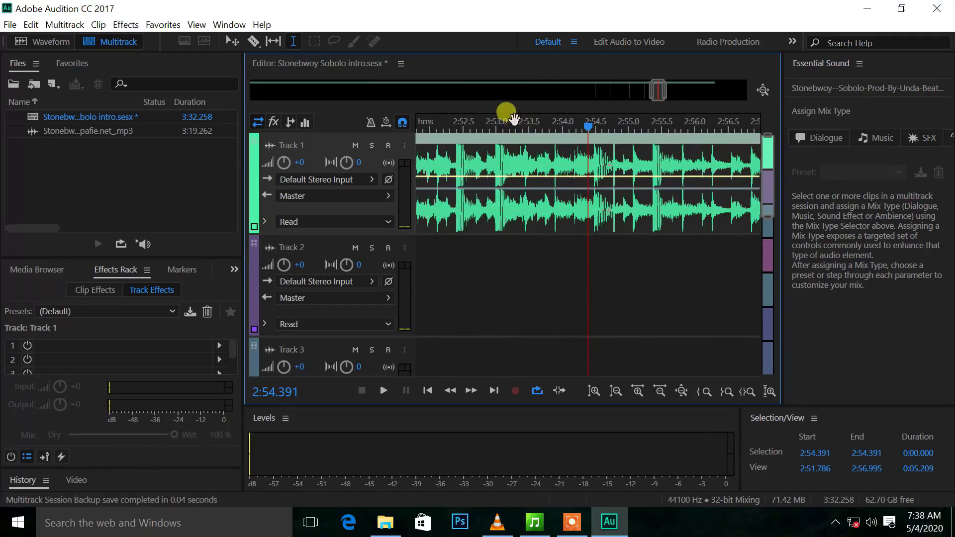
left_click(529, 131)
key("space")
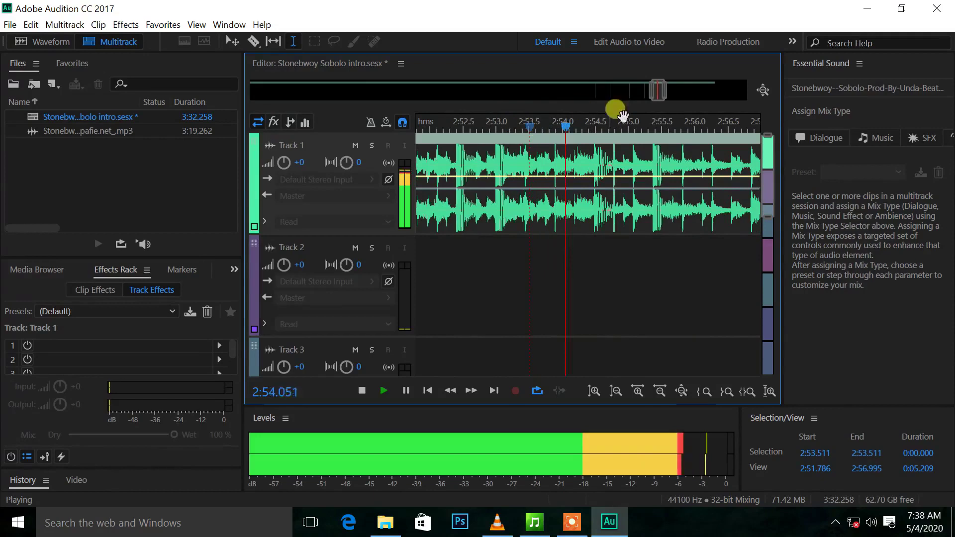
key("space")
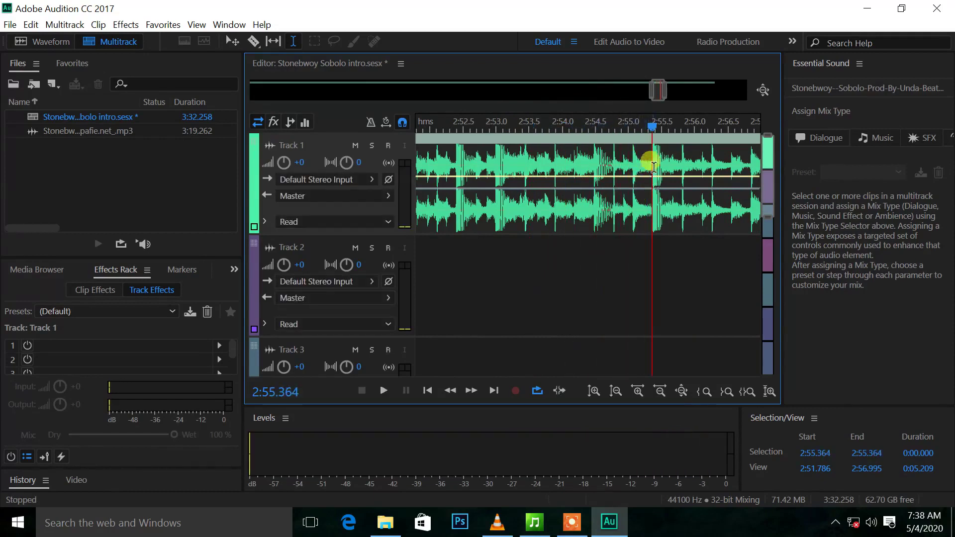
scroll(650, 154, "up", 6)
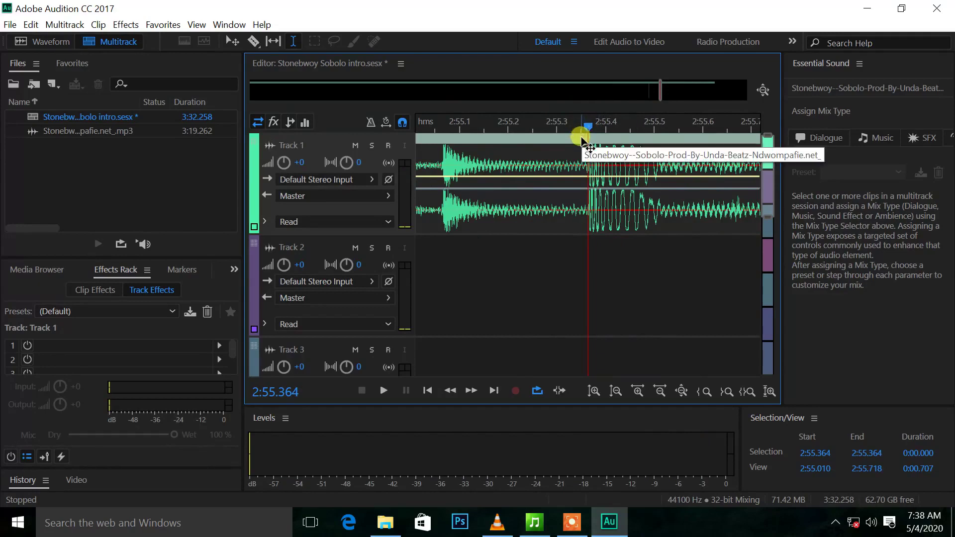
key("m")
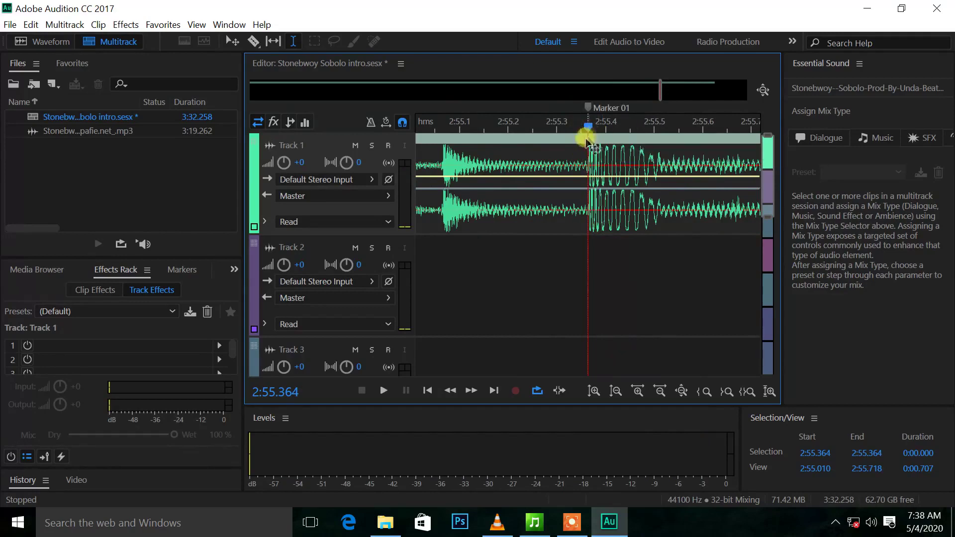
Select the song on Track 1 from the marker to about 3:07.2 and play the selection to find its end beat.
left_click_drag(588, 161, 735, 180)
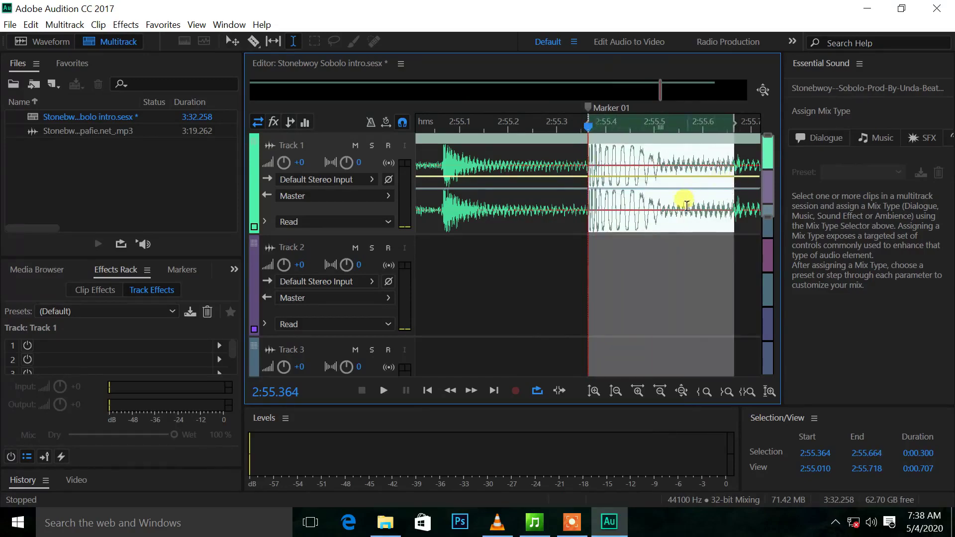
scroll(633, 206, "down", 6)
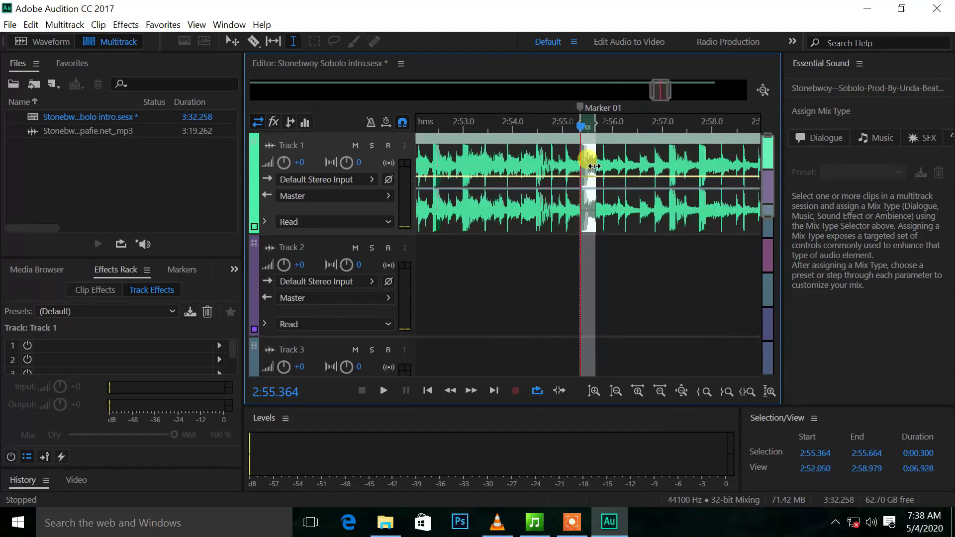
scroll(600, 163, "down", 3)
left_click_drag(670, 164, 730, 193)
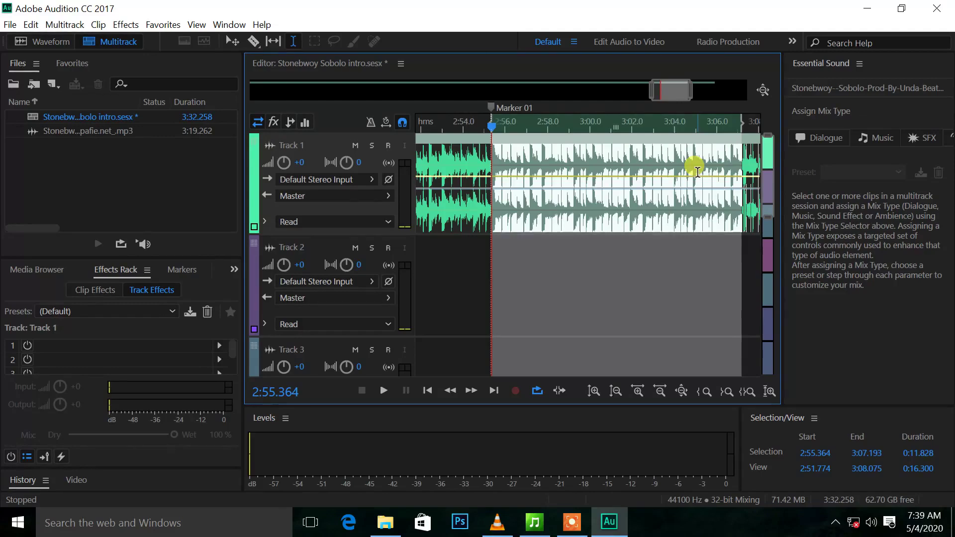
key("space")
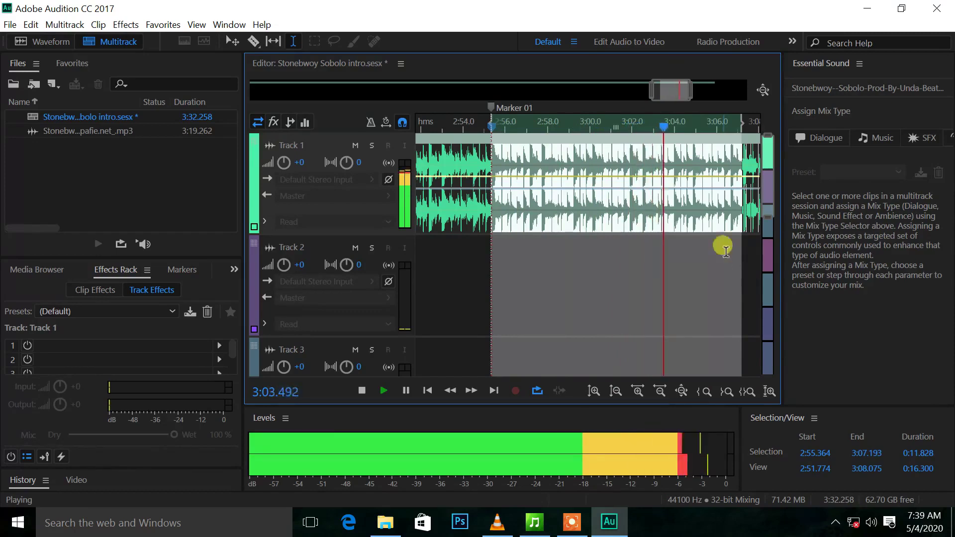
key("space")
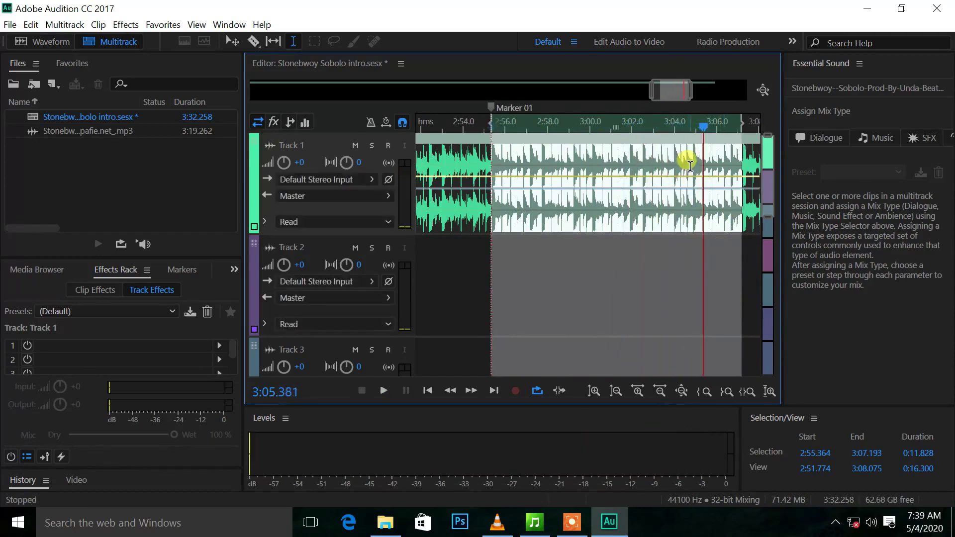
Place the playhead on the beat at 3:04.868 and shorten the Track 1 selection to end there.
left_click(690, 124)
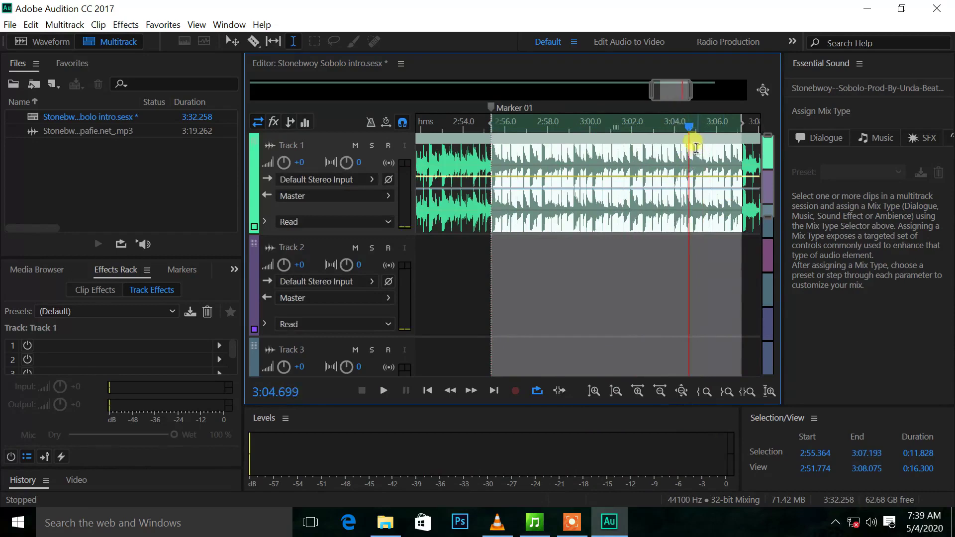
scroll(695, 140, "up", 3)
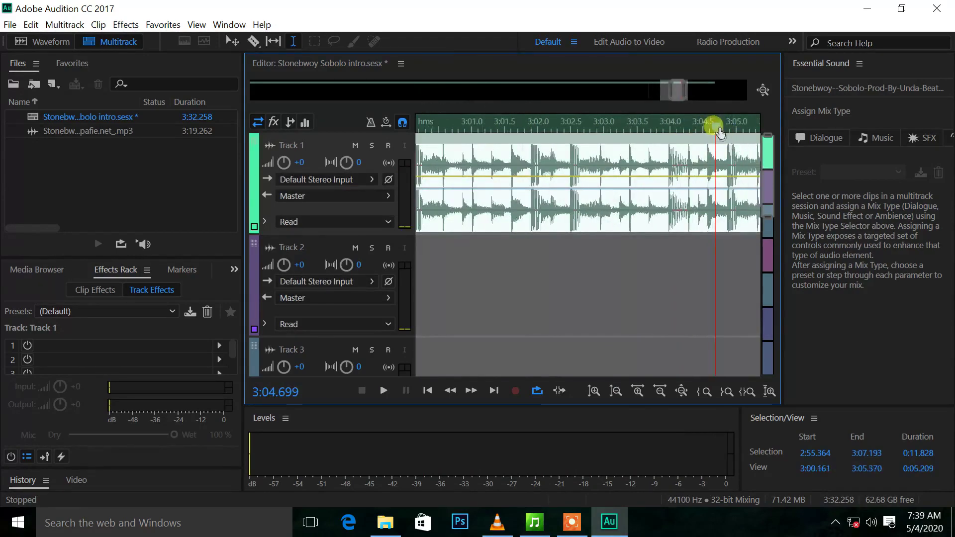
scroll(718, 131, "up", 2)
left_click_drag(718, 131, 744, 139)
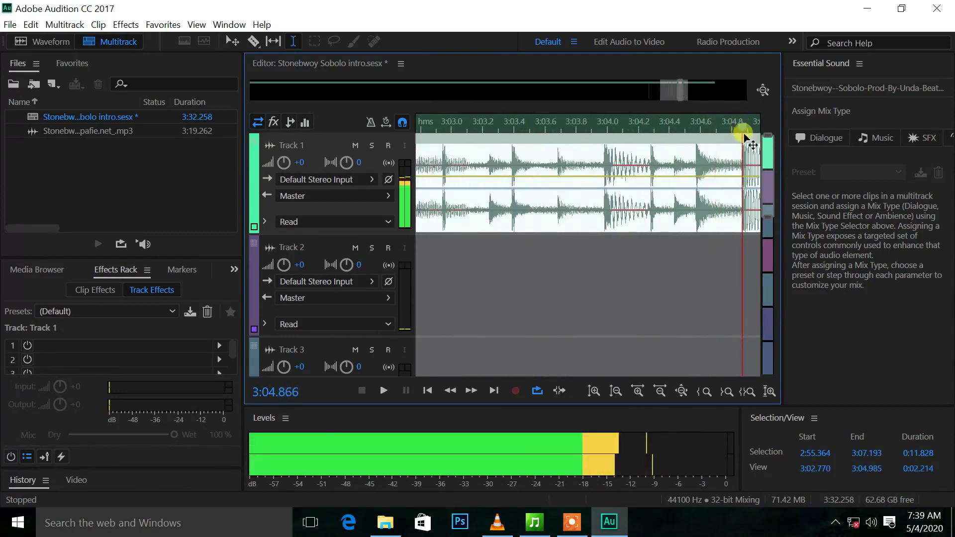
scroll(731, 159, "up", 2)
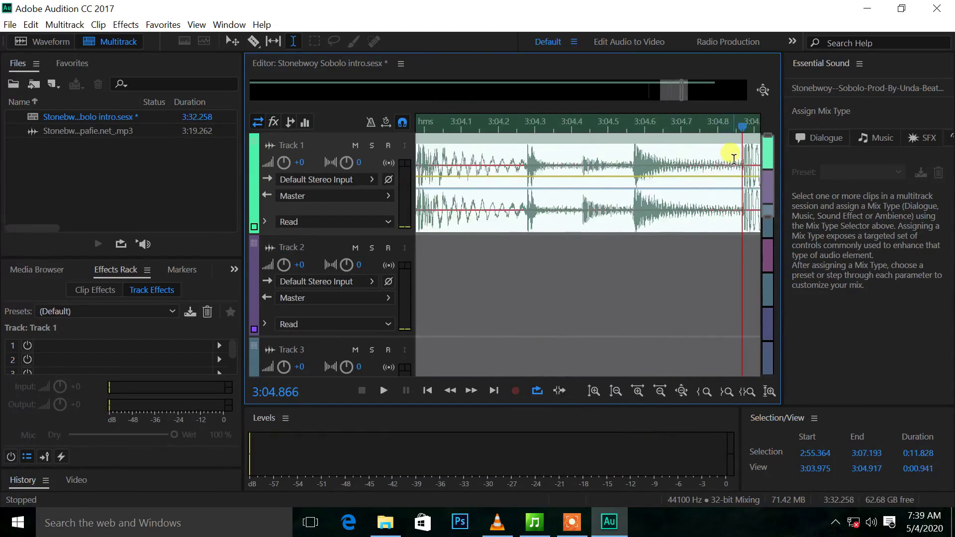
scroll(734, 158, "up", 1)
scroll(745, 136, "up", 1)
left_click_drag(743, 131, 742, 141)
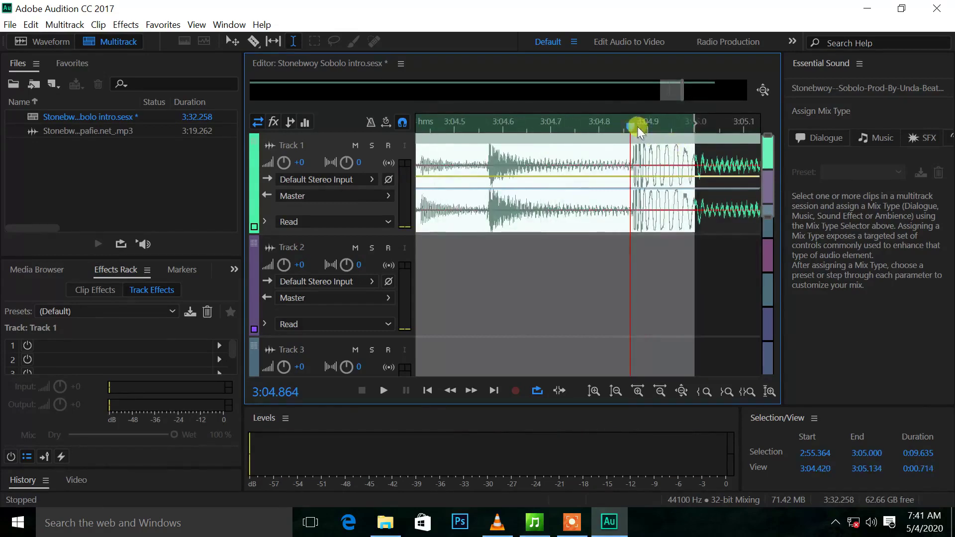
left_click_drag(631, 132, 633, 125)
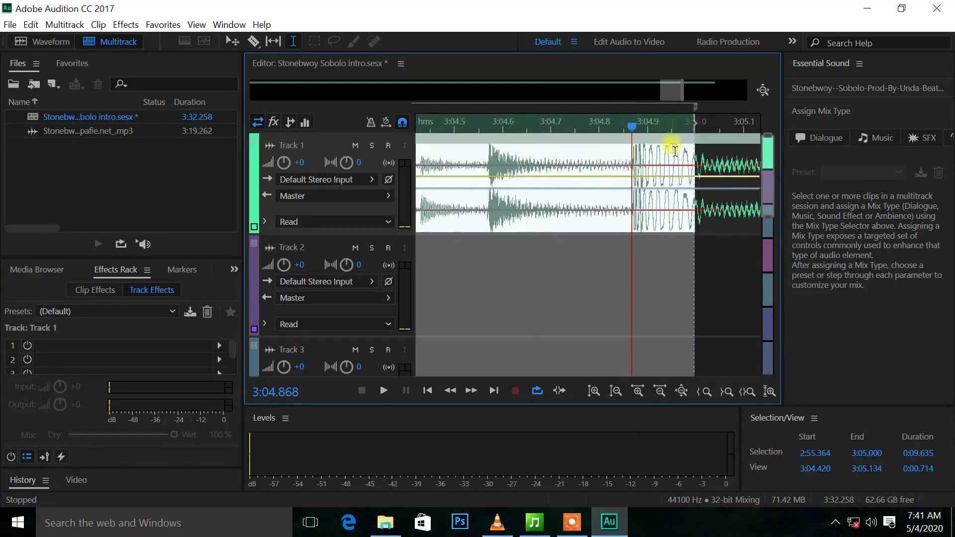
left_click_drag(671, 166, 631, 161)
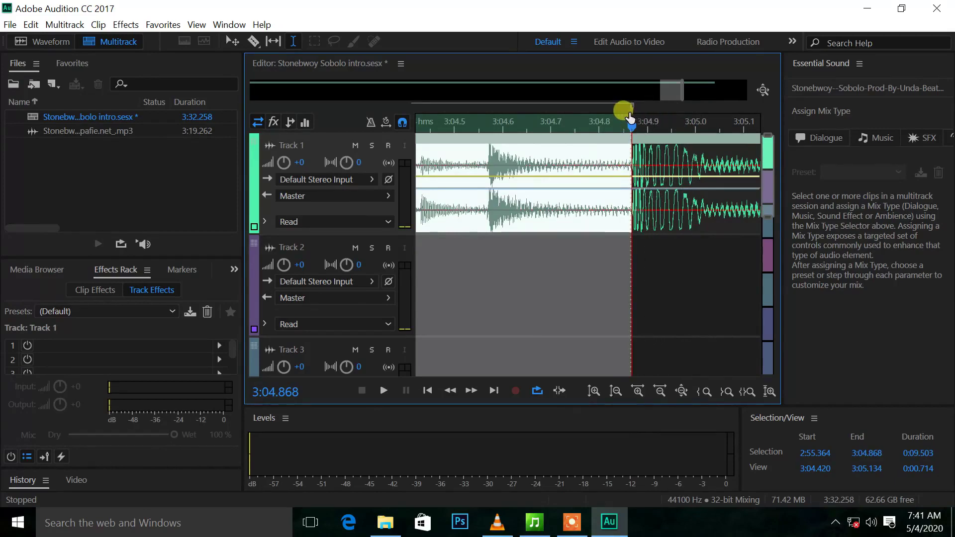
Play the selected section in a loop to check that it repeats on the beat.
scroll(635, 97, "down", 10)
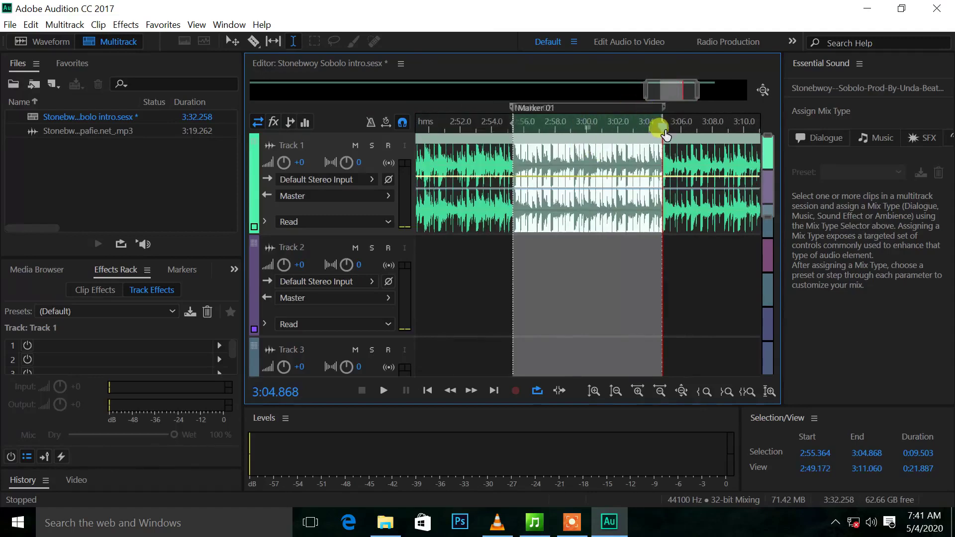
key("space")
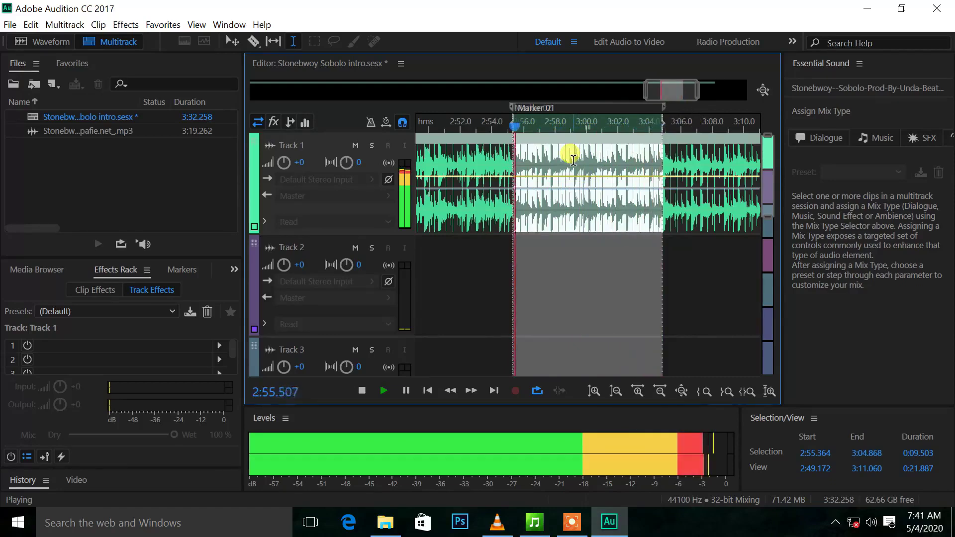
key("space")
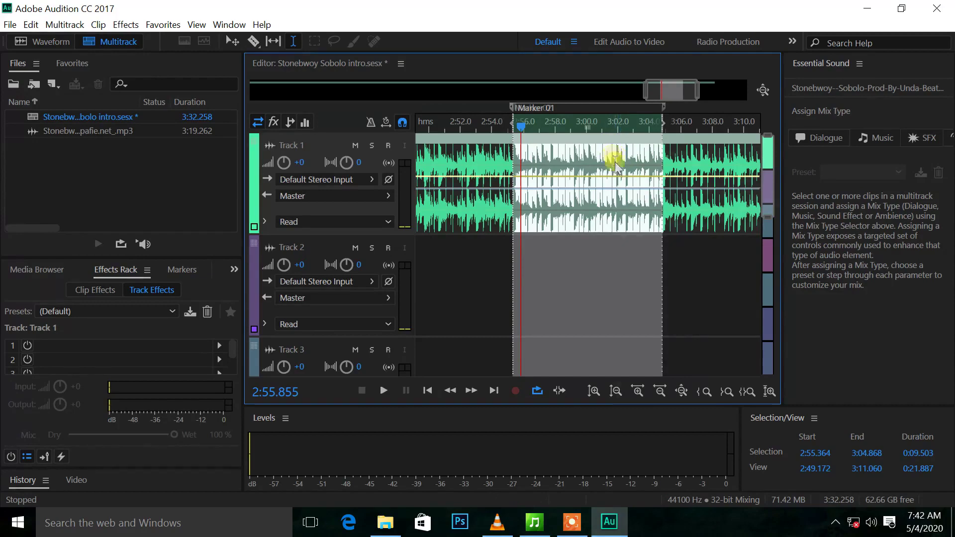
Copy the selected section of the song and paste it onto Track 2 at about 0:04.4.
right_click(616, 164)
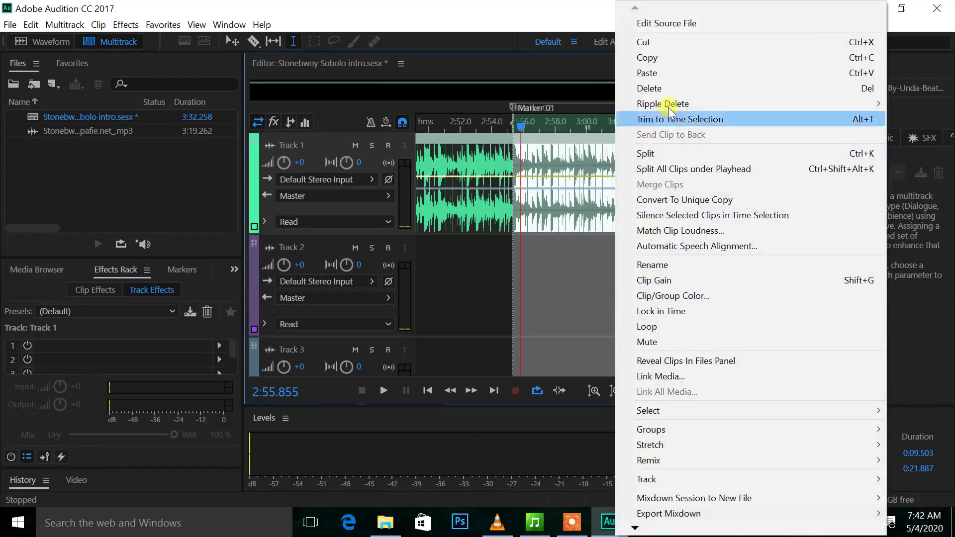
left_click(668, 58)
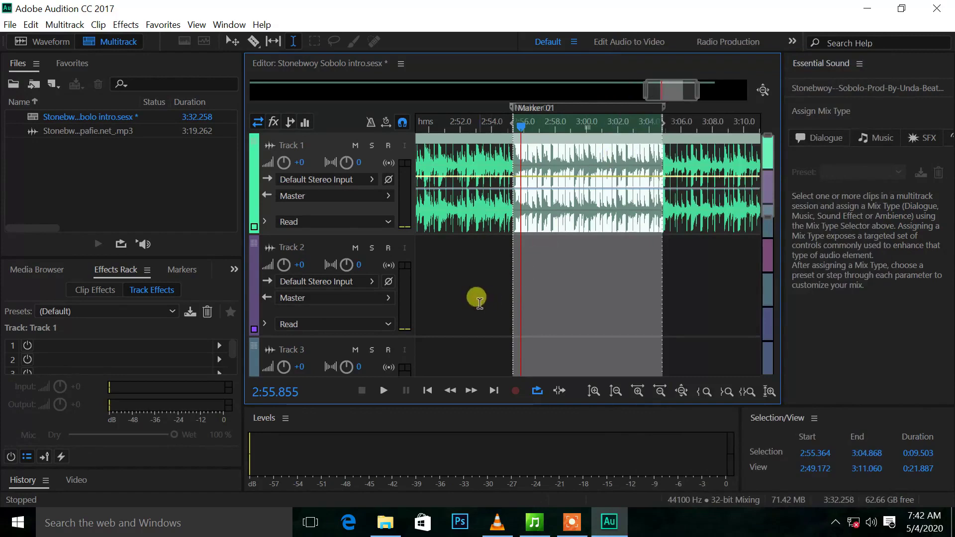
left_click(461, 298)
key("backslash")
left_click(436, 285)
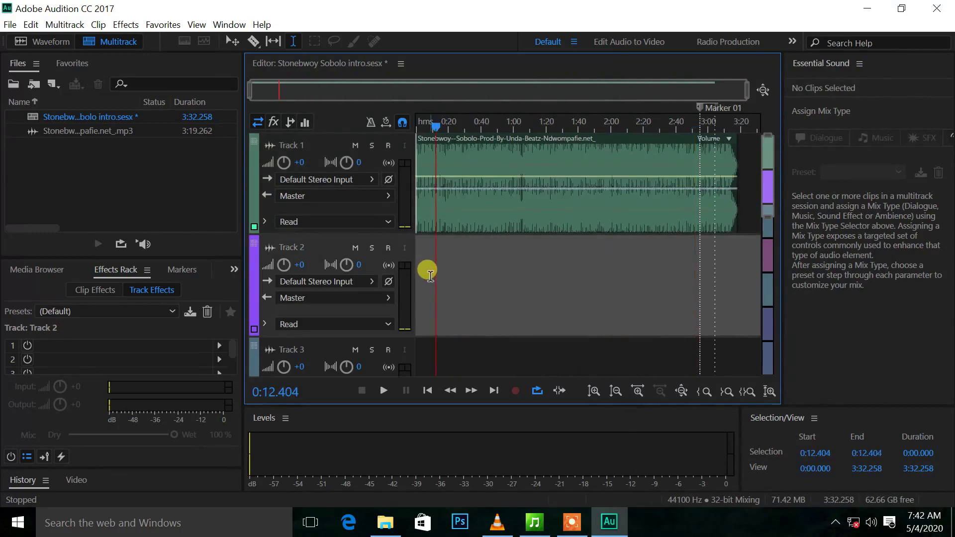
left_click(422, 286)
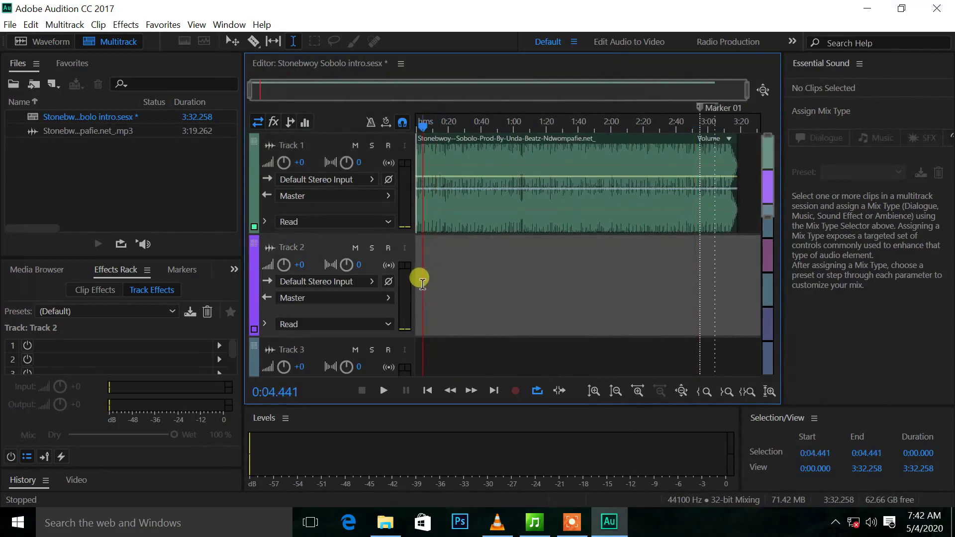
key("ctrl+v")
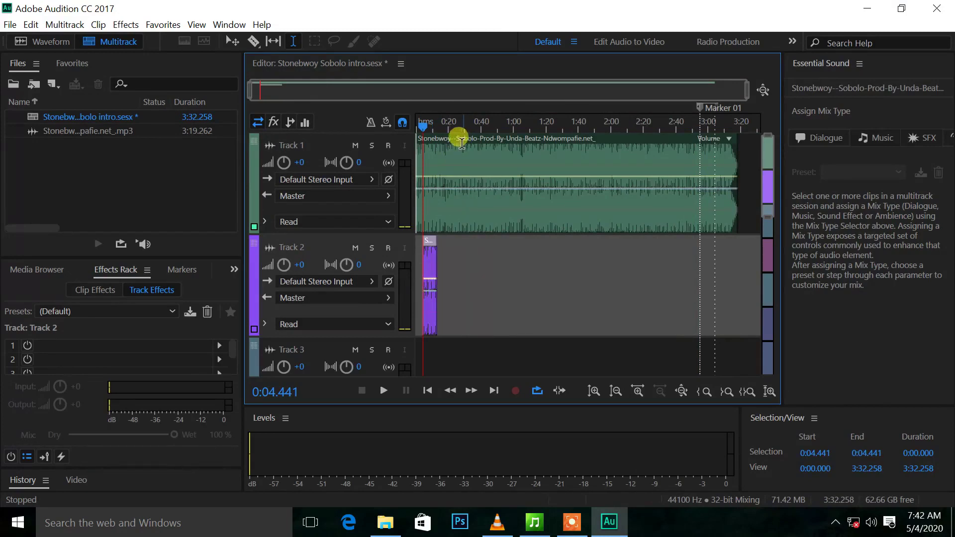
Shift the full song clip on Track 1 to about 0:30 and move the Track 2 clip to the session start.
key("v")
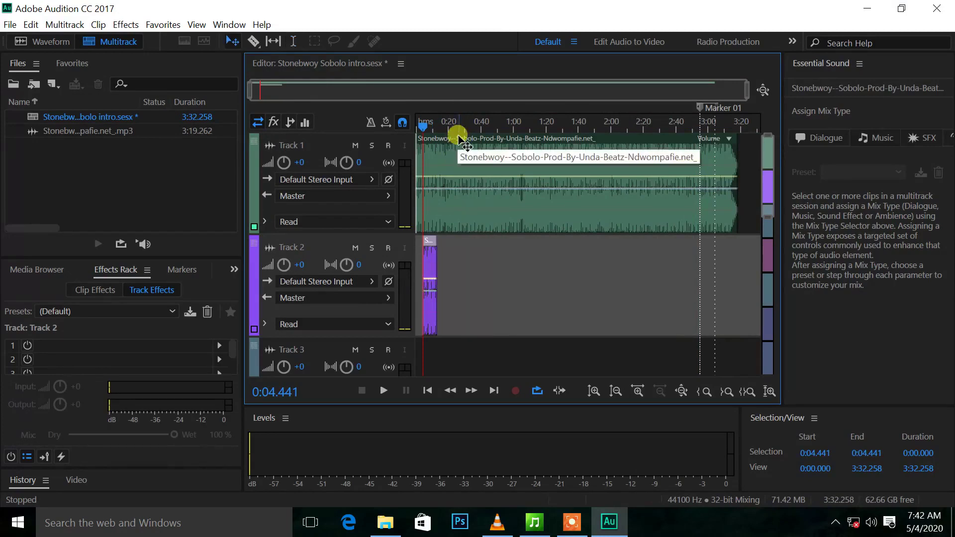
left_click_drag(458, 137, 506, 149)
left_click(432, 239)
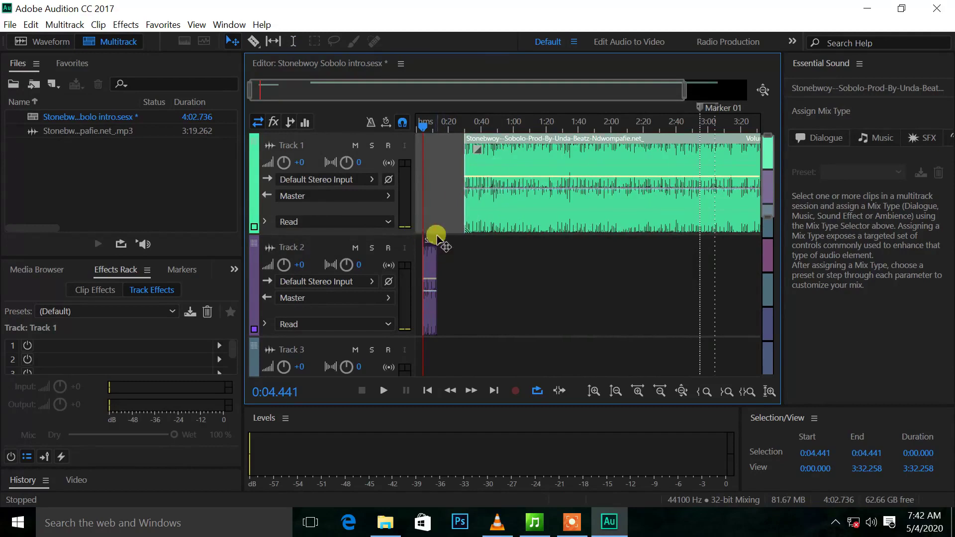
left_click_drag(434, 240, 423, 245)
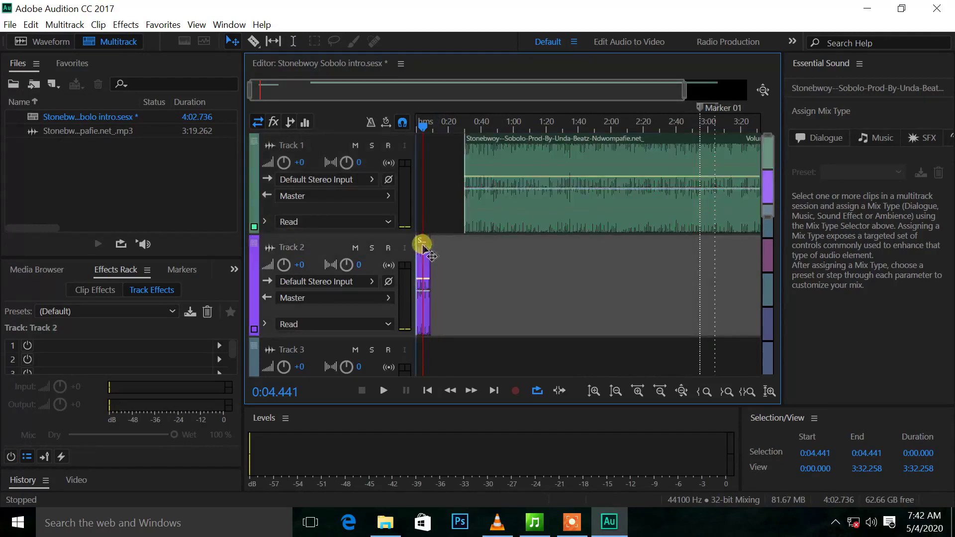
Play the Track 2 clip from the session start and stop just past its end at about 0:10.
scroll(430, 227, "up", 3)
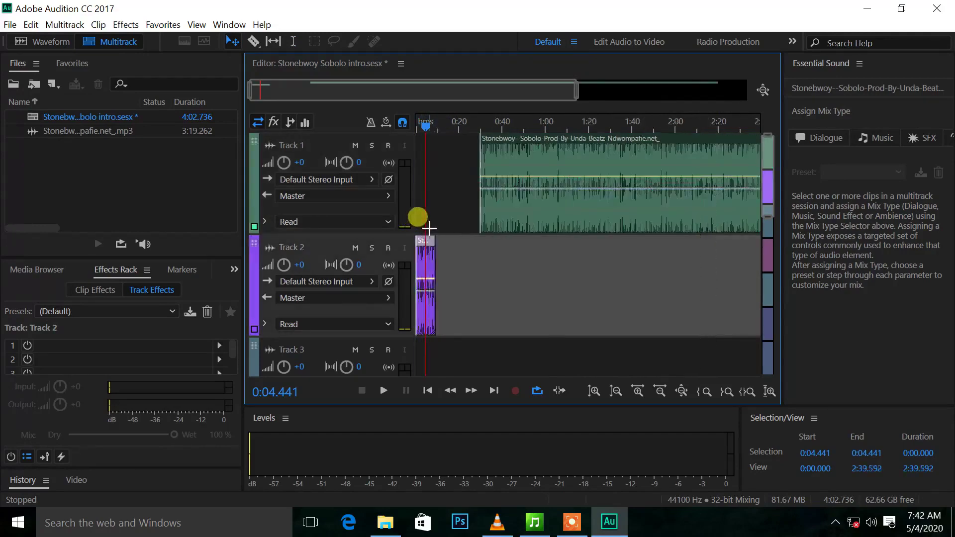
scroll(430, 228, "up", 4)
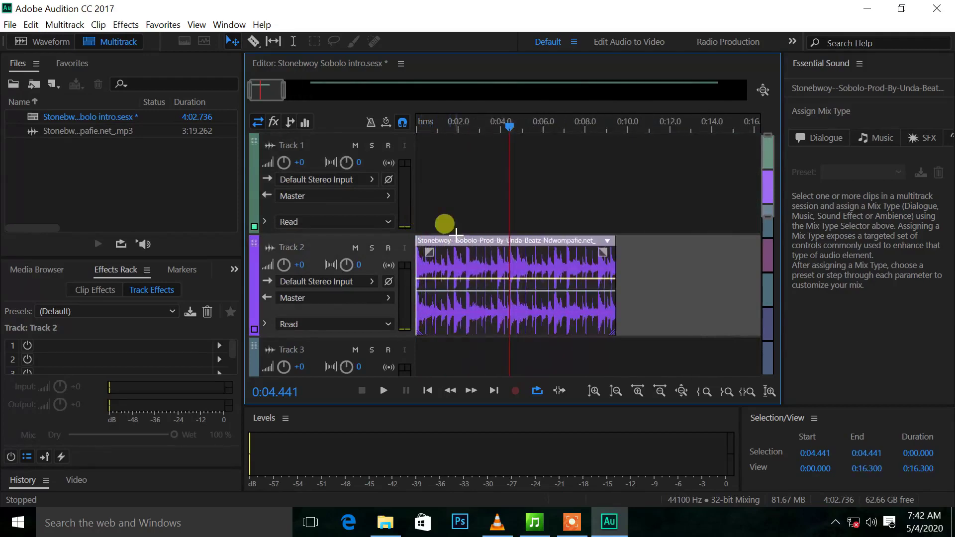
key("Home")
key("space")
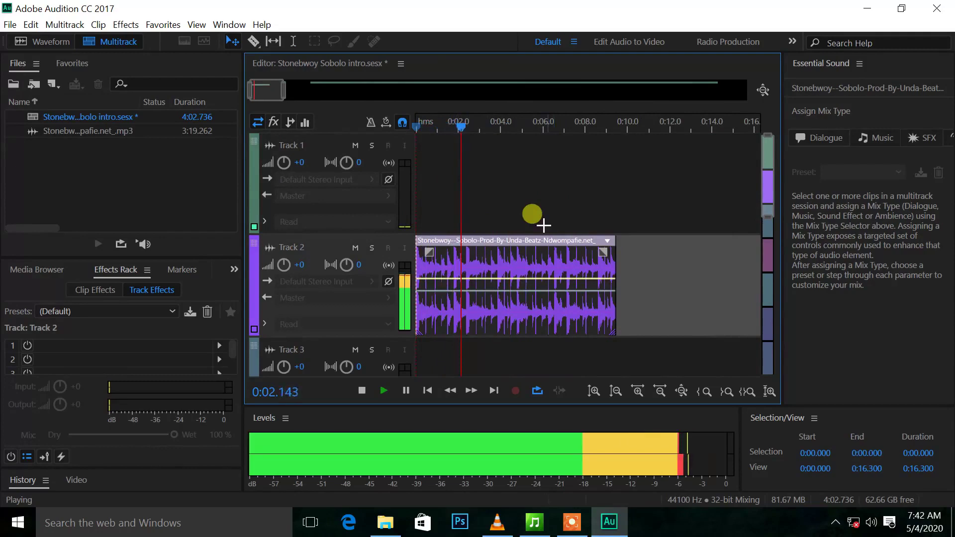
scroll(542, 226, "down", 2)
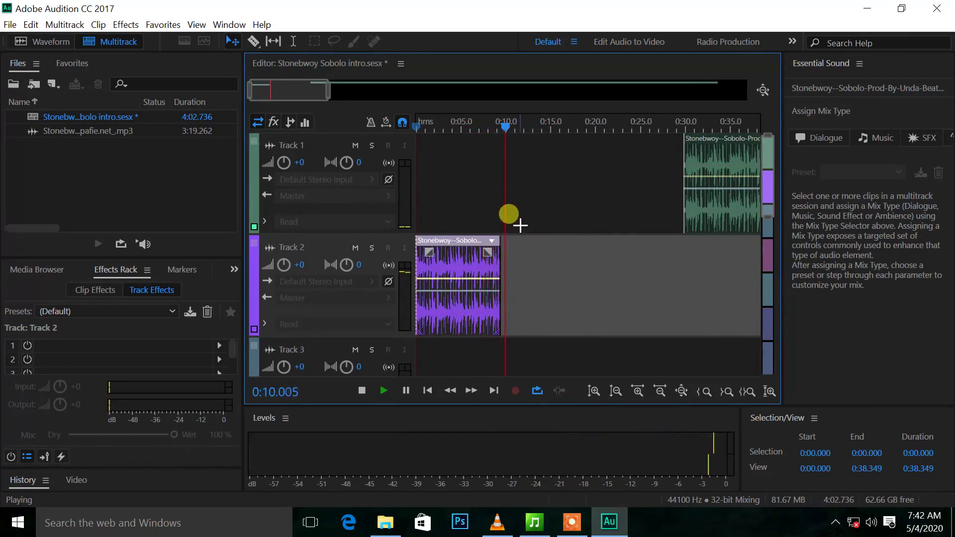
key("space")
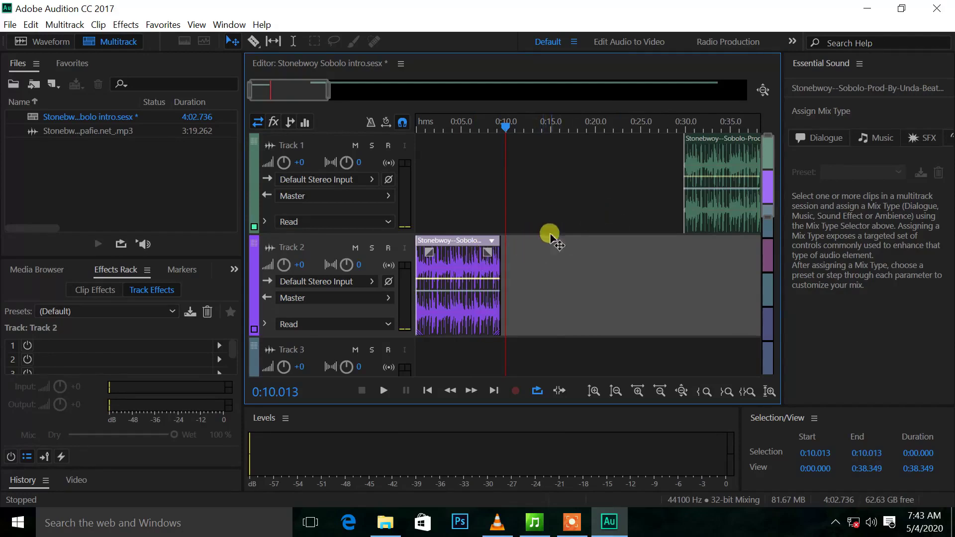
Paste a second copy of the section onto Track 2 and butt it against the end of the first clip.
key("ctrl+v")
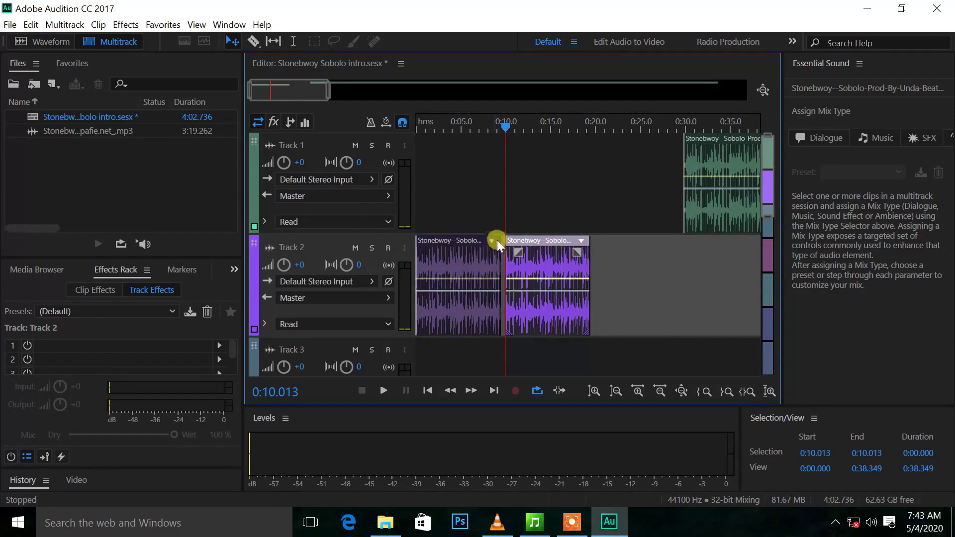
scroll(500, 227, "up", 6)
scroll(568, 237, "up", 3)
left_click_drag(613, 243, 563, 252)
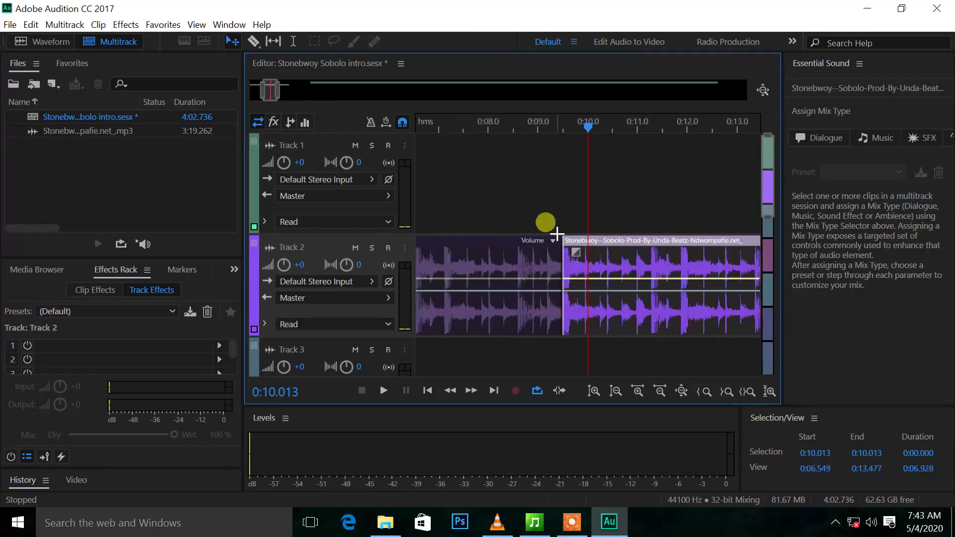
Play both Track 2 clips from the session start and stop just past their end at about 0:19.6.
scroll(558, 243, "down", 5)
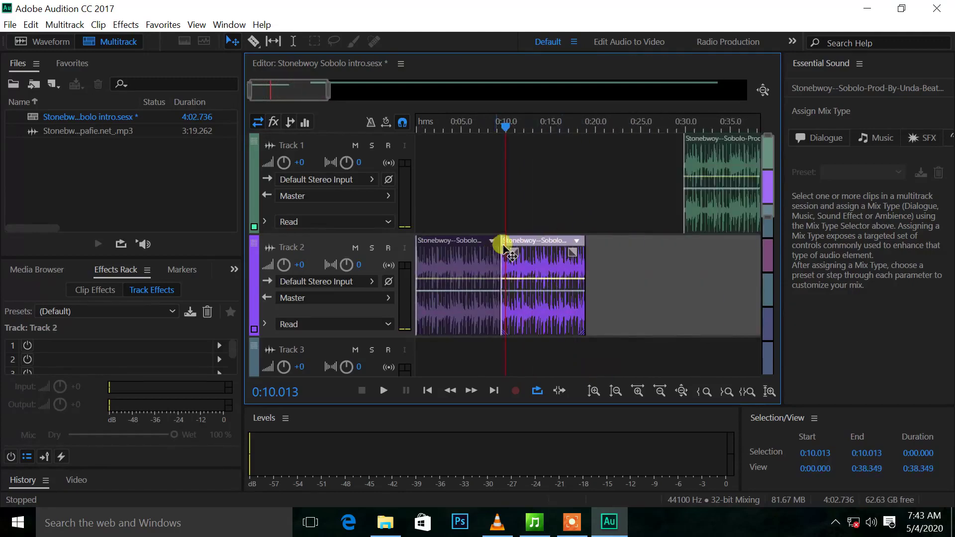
left_click(507, 122)
left_click_drag(502, 117, 395, 146)
key("space")
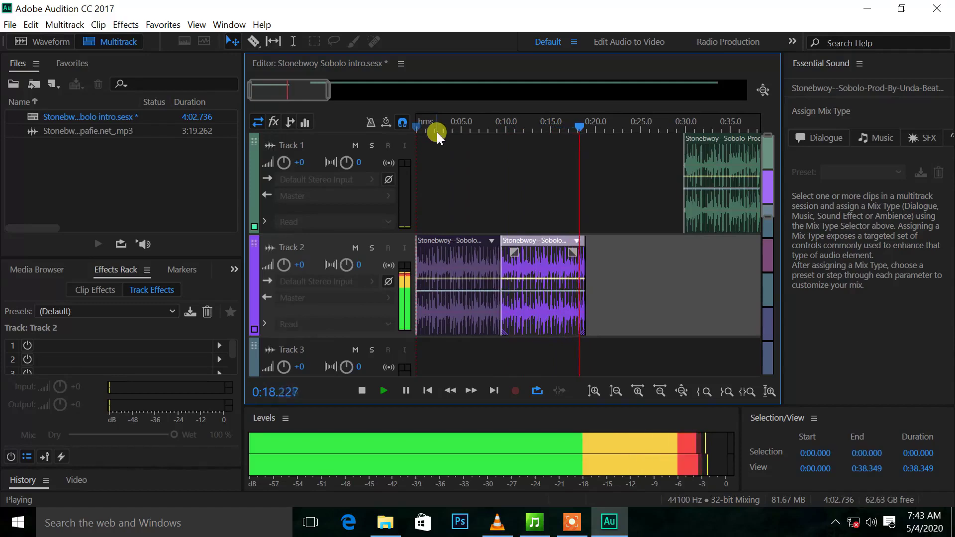
key("space")
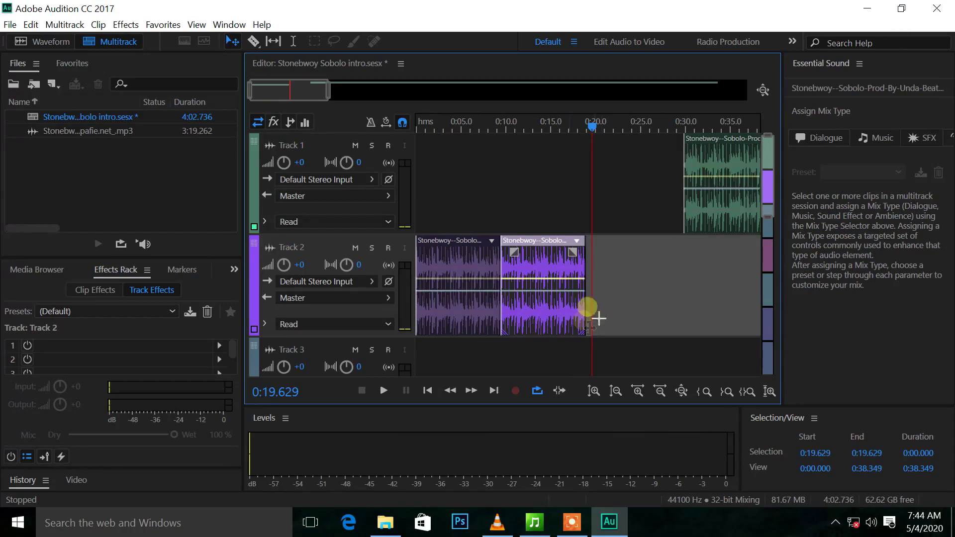
Play the song clip on Track 1 from its start at about 0:29.9 and stop at about 0:48.7.
scroll(634, 293, "down", 1)
scroll(632, 291, "up", 1)
scroll(622, 274, "down", 5)
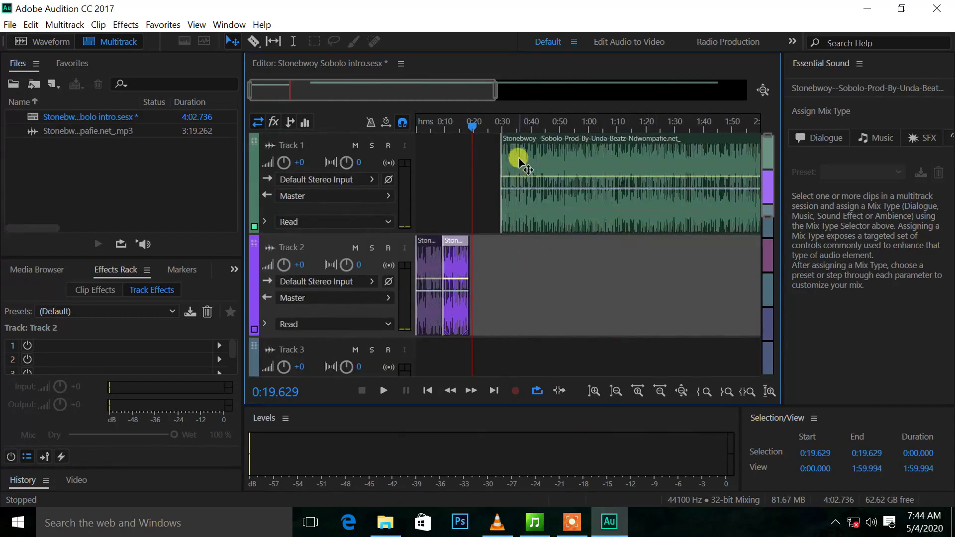
left_click(501, 119)
key("space")
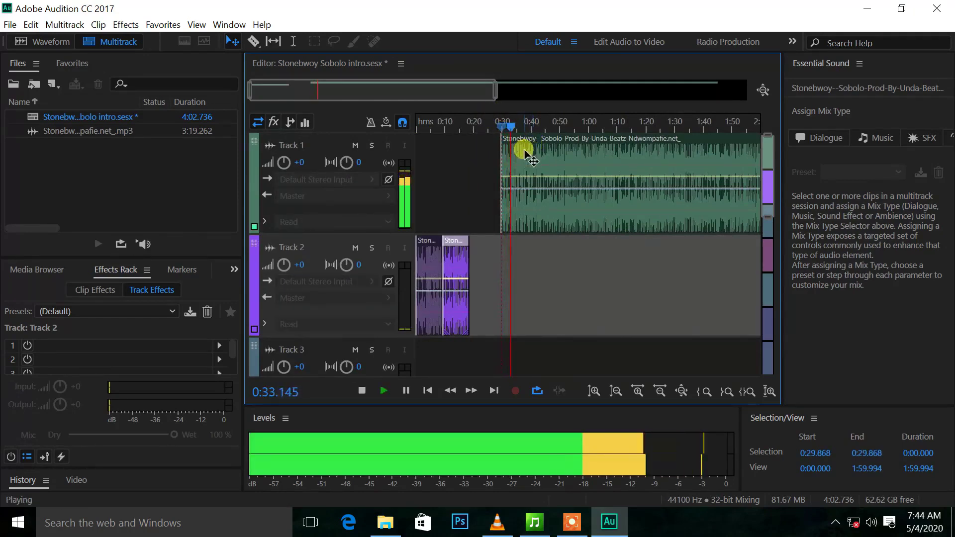
key("equal")
key("equal")
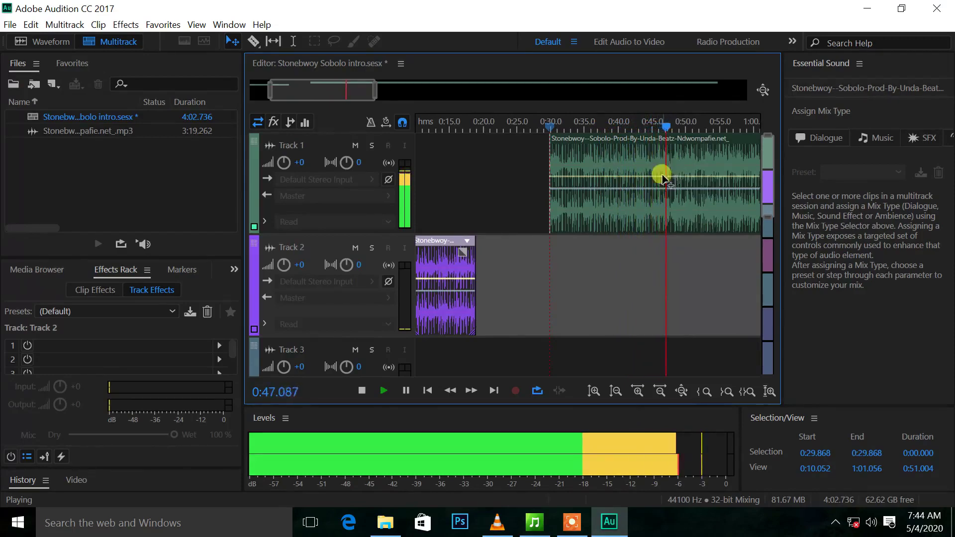
key("space")
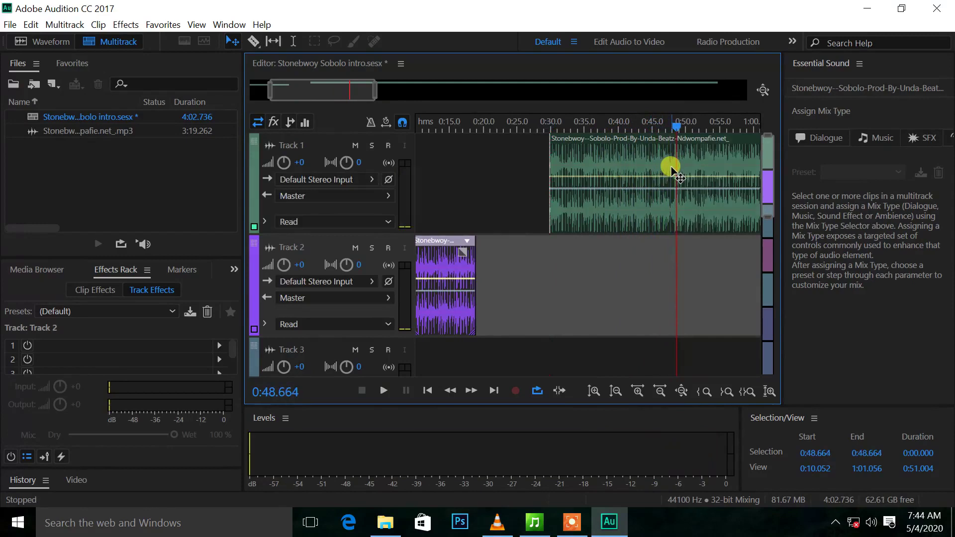
Select the Track 1 song clip and play it closely from about 0:45.2 to about 0:48.4.
left_click(671, 170)
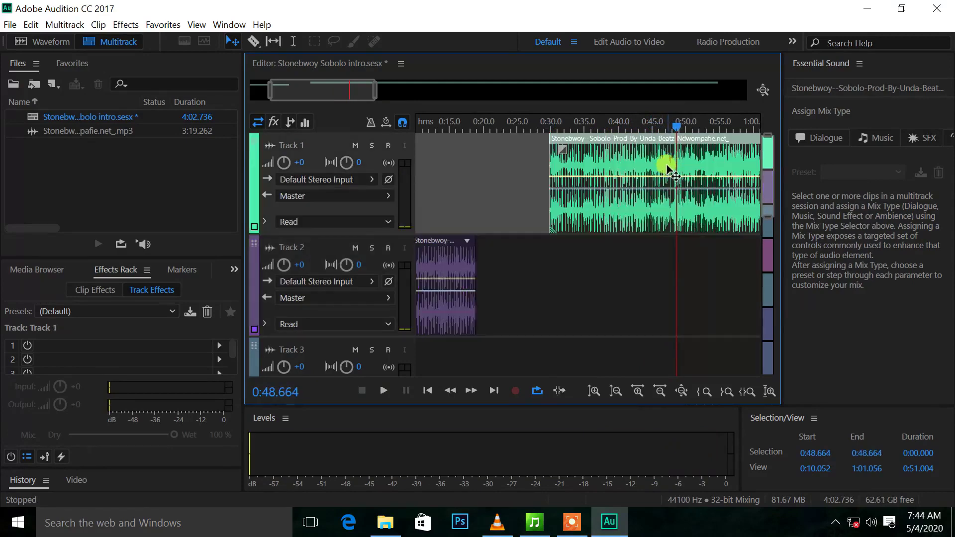
left_click_drag(677, 128, 668, 129)
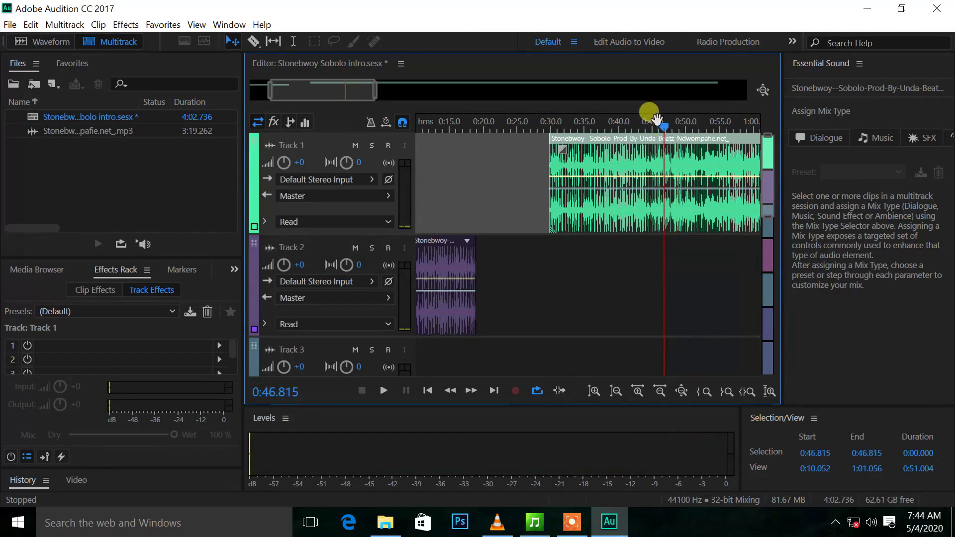
scroll(652, 124, "up", 8)
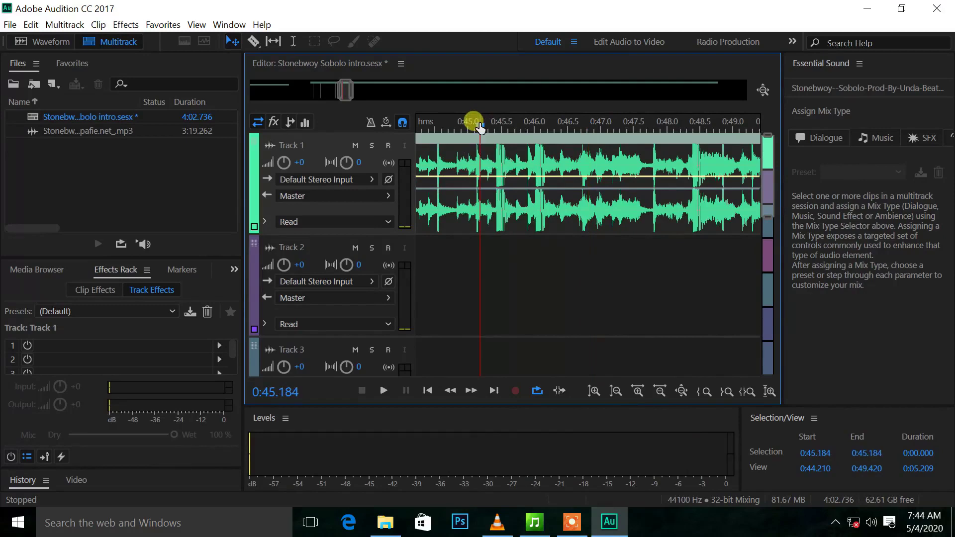
key("space")
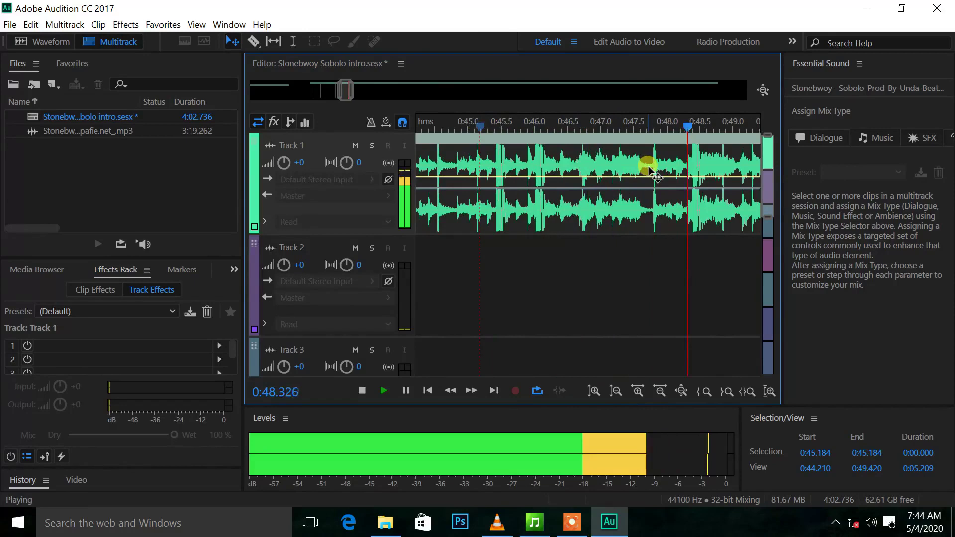
key("space")
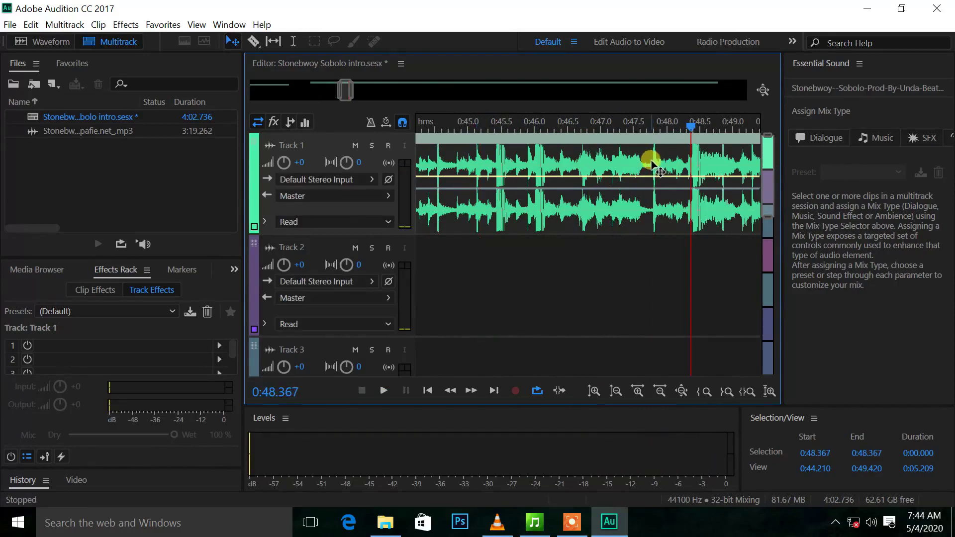
Place the playhead just before the beat at about 0:47.77 in the song and add a marker there.
left_click(652, 127)
key("space")
key("space")
left_click(652, 128)
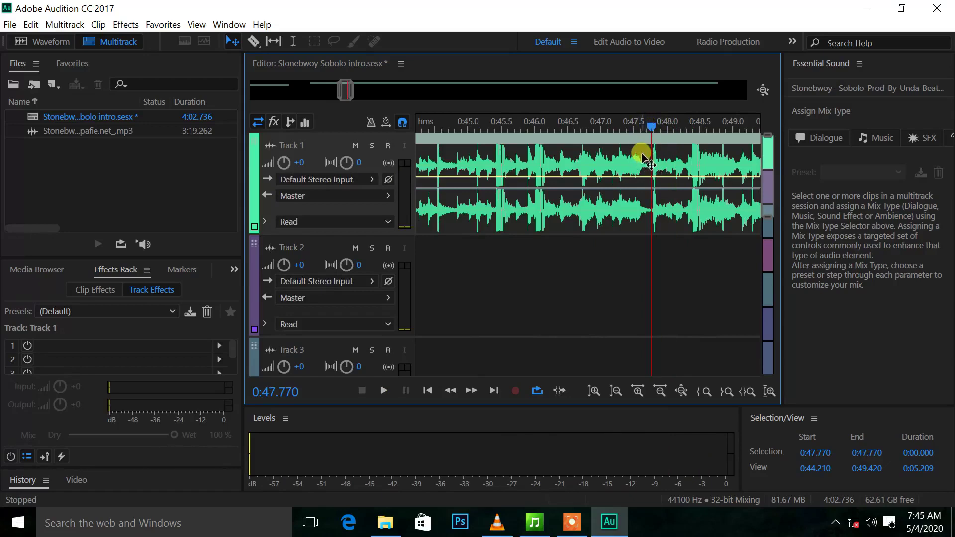
scroll(642, 159, "down", 3)
scroll(602, 138, "down", 3)
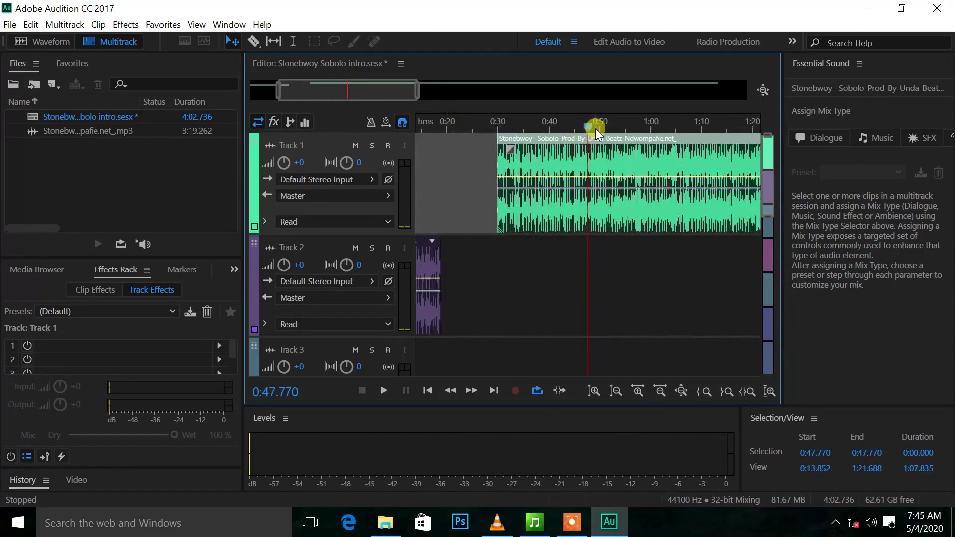
key("m")
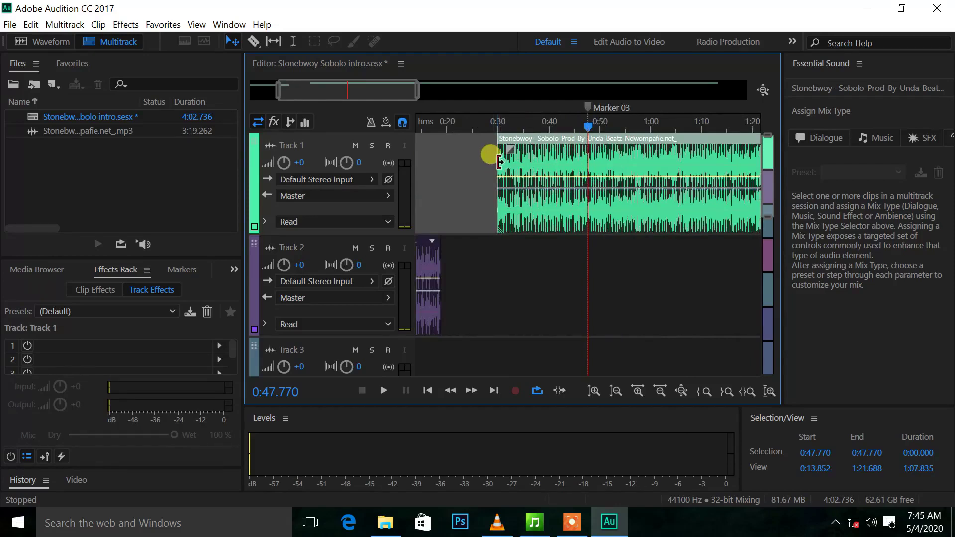
Trim the start of the Track 1 song clip to the new marker and slightly past it, to about 0:47.84.
left_click_drag(500, 162, 584, 173)
scroll(577, 167, "up", 10)
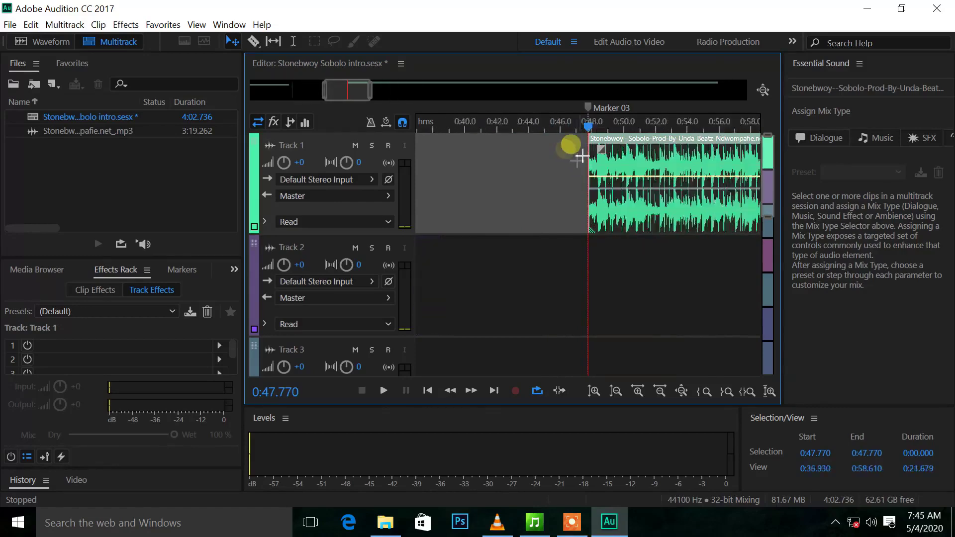
scroll(600, 174, "up", 4)
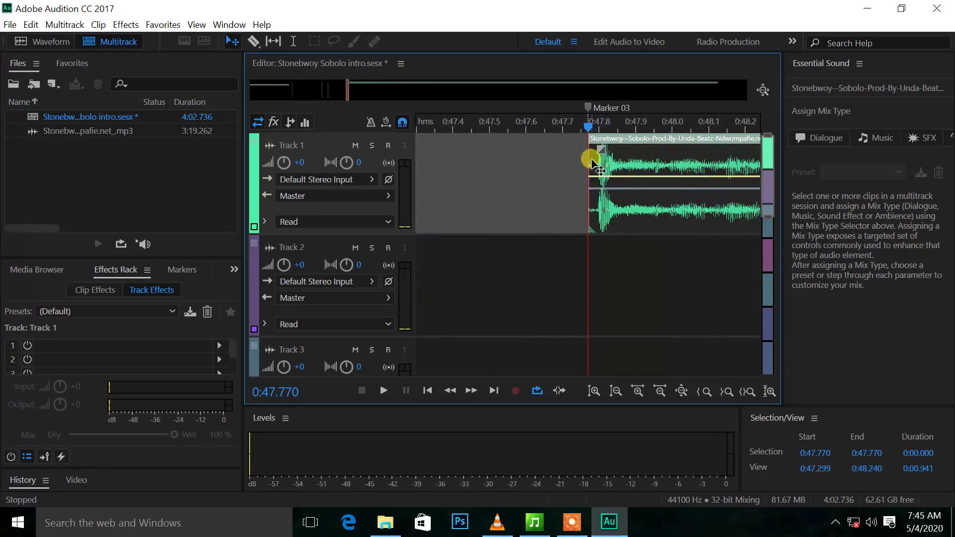
left_click_drag(591, 164, 617, 164)
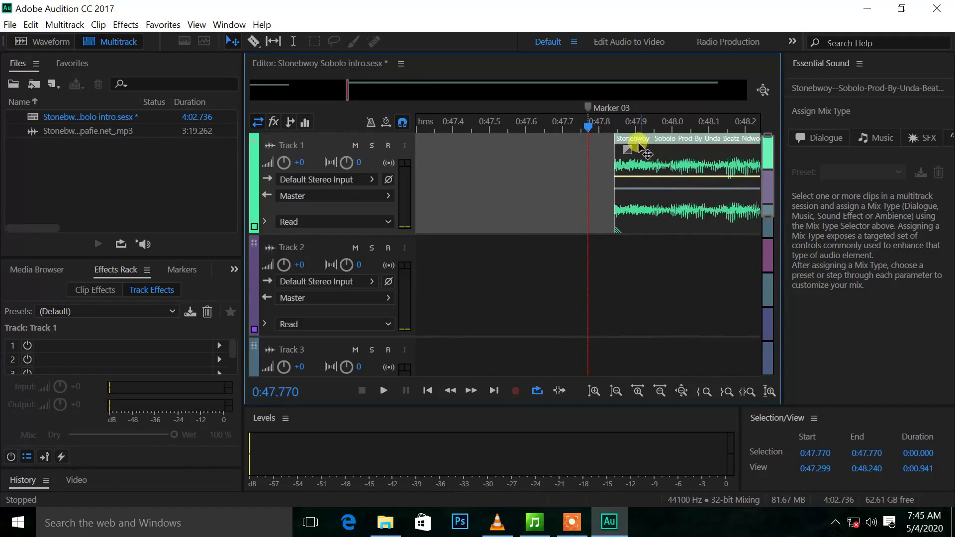
scroll(629, 147, "down", 8)
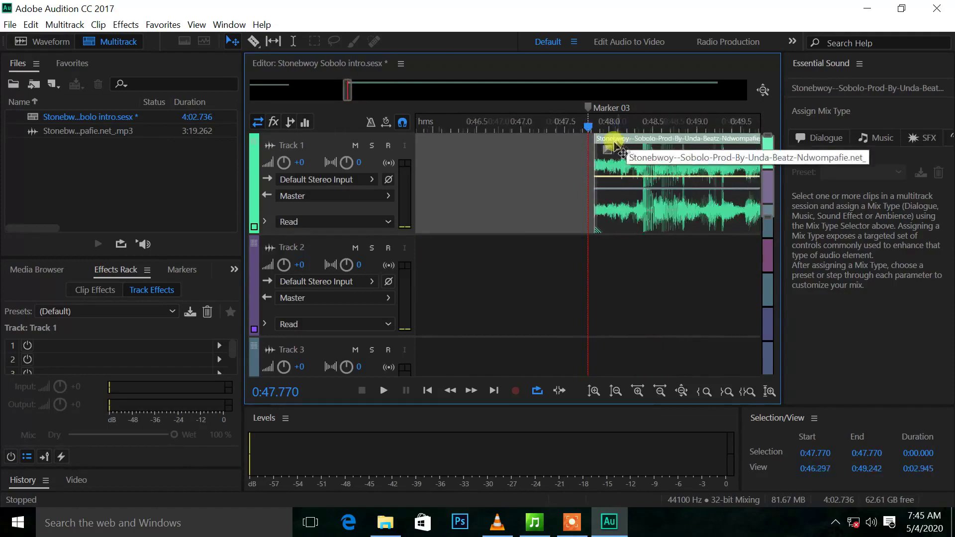
scroll(628, 172, "down", 2)
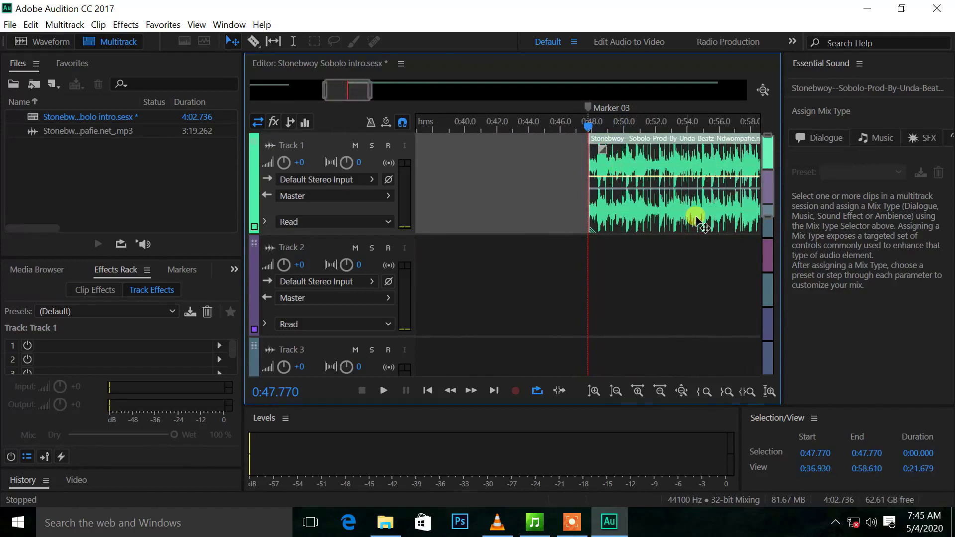
Play the trimmed opening of the Track 1 song clip twice from around the marker.
key("space")
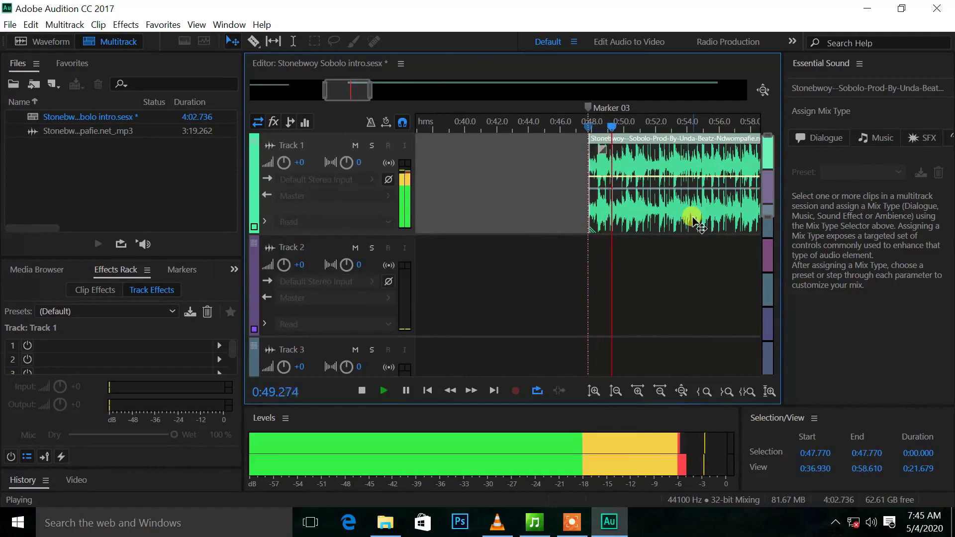
key("space")
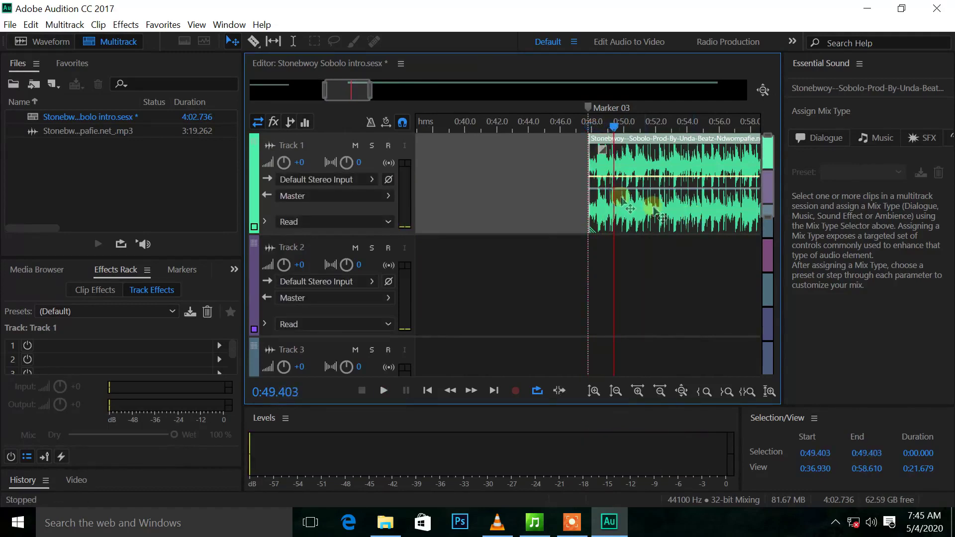
left_click(582, 124)
key("space")
key("space")
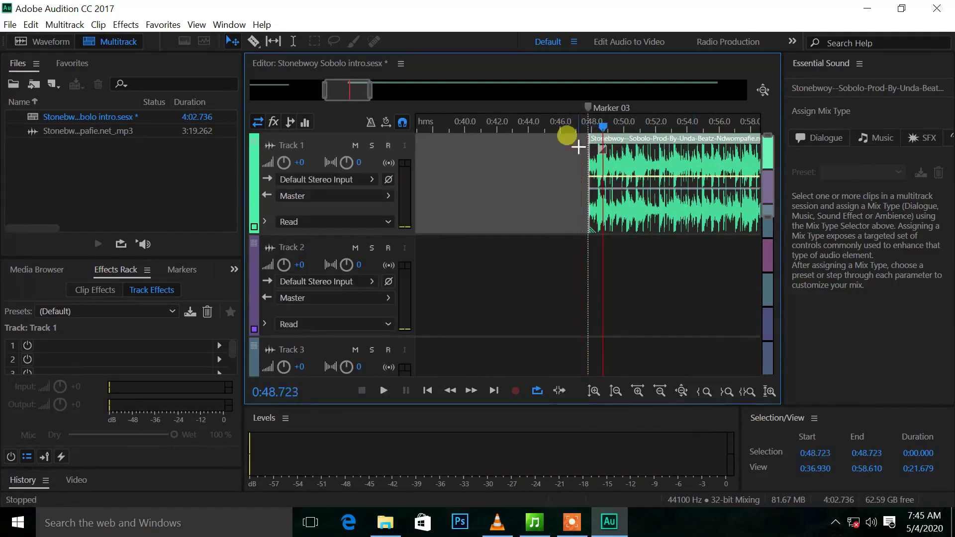
Move the trimmed song clip on Track 1 earlier to start at about 0:21, shortly after the Track 2 clips end.
scroll(576, 164, "down", 5)
scroll(565, 237, "down", 4)
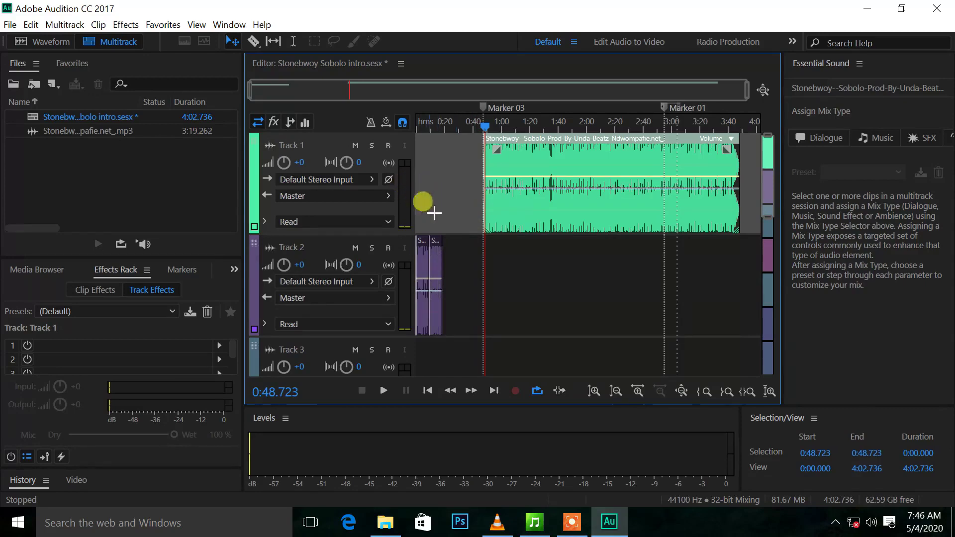
left_click_drag(522, 142, 437, 213)
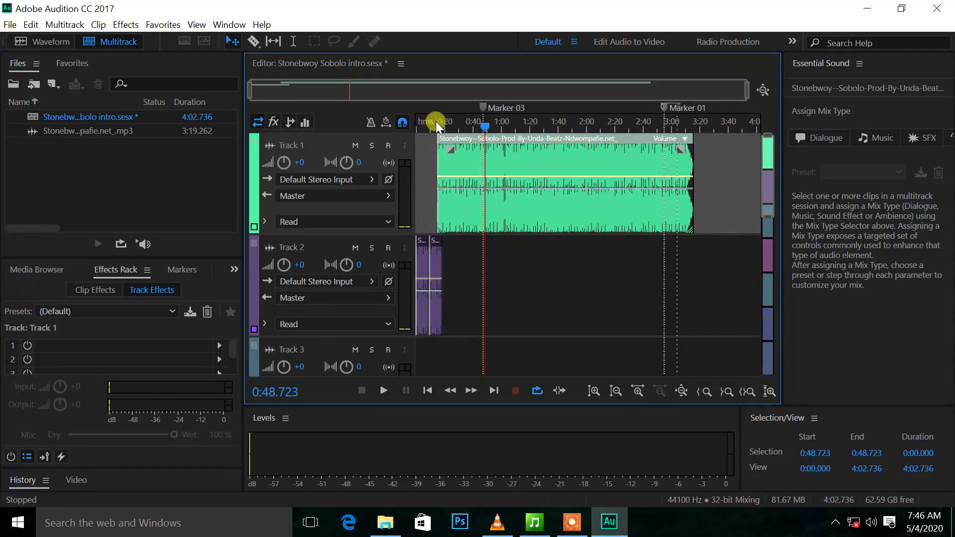
left_click_drag(485, 133, 439, 142)
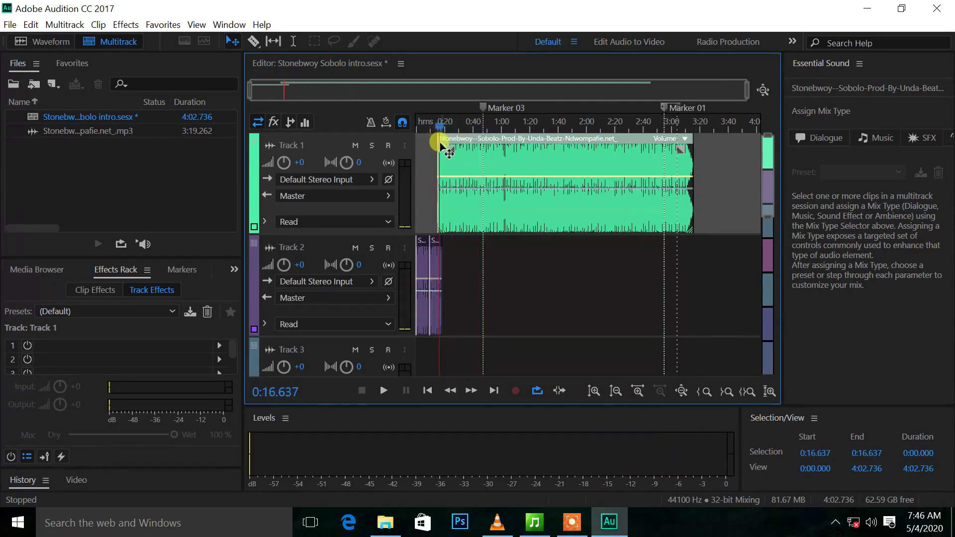
key("equal")
key("equal")
key("equal")
key("equal")
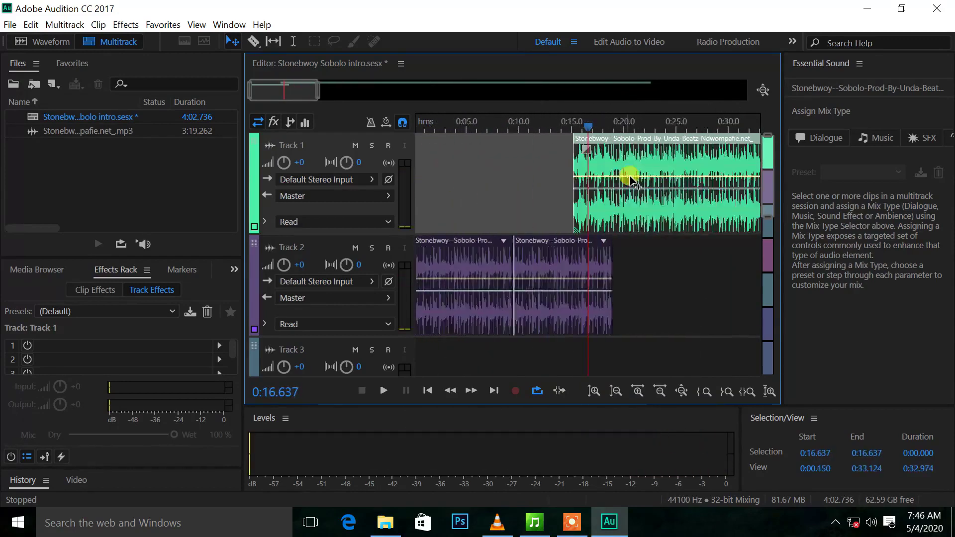
key("equal")
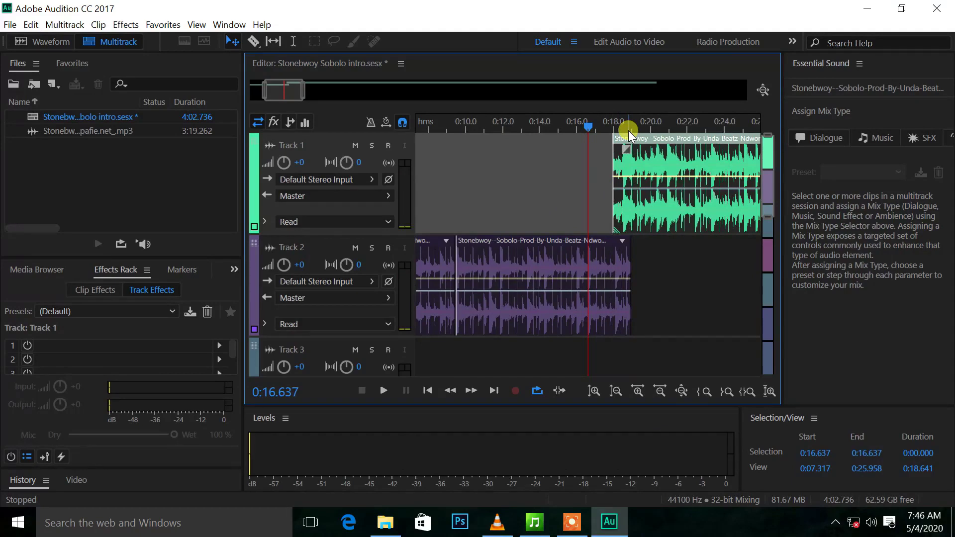
left_click_drag(640, 141, 710, 144)
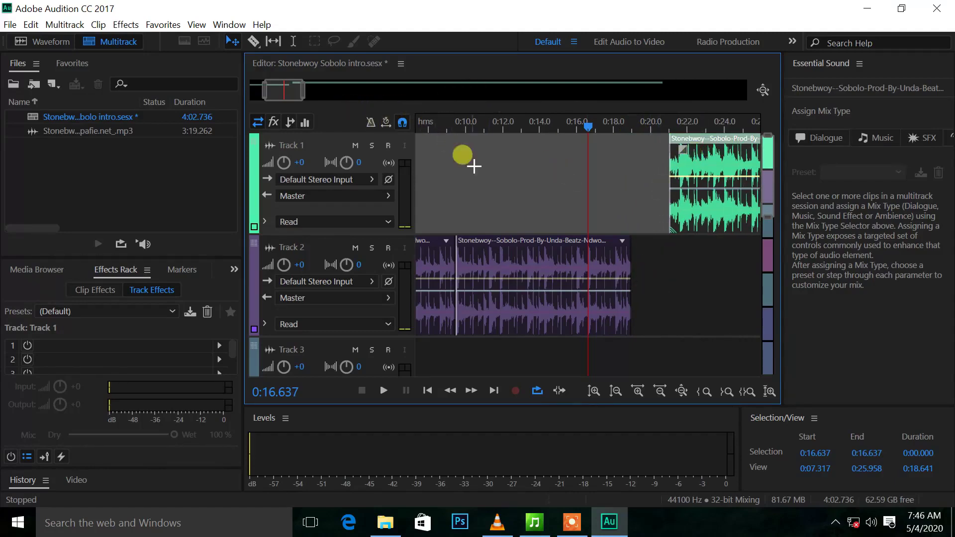
Play the transition from the Track 2 clips into the song from about 0:16.6, and replay the song's entry from about 0:20.
key("space")
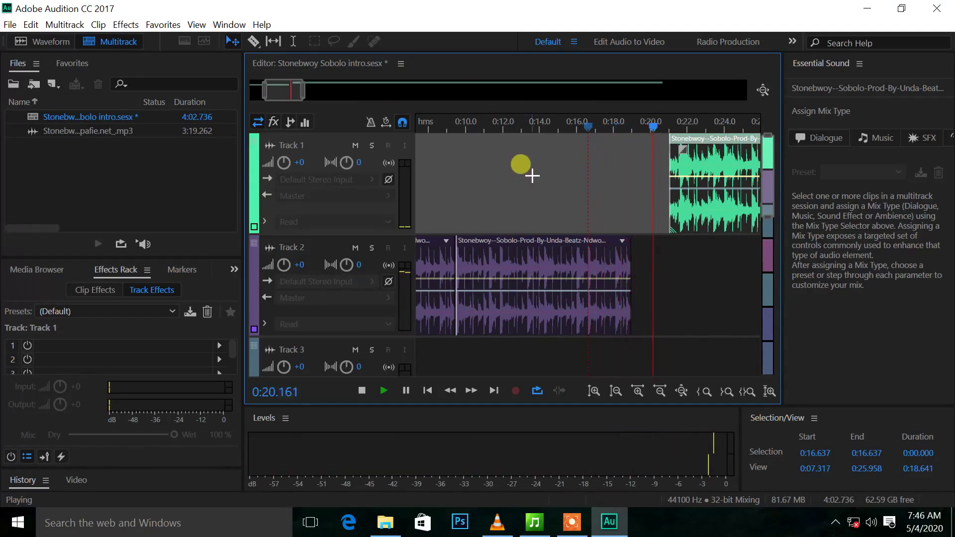
key("space")
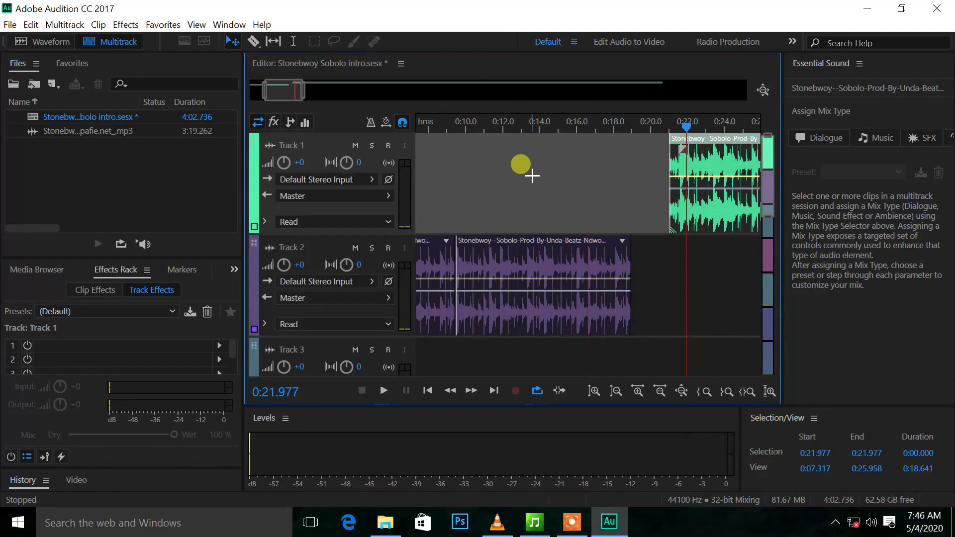
left_click(661, 128)
key("space")
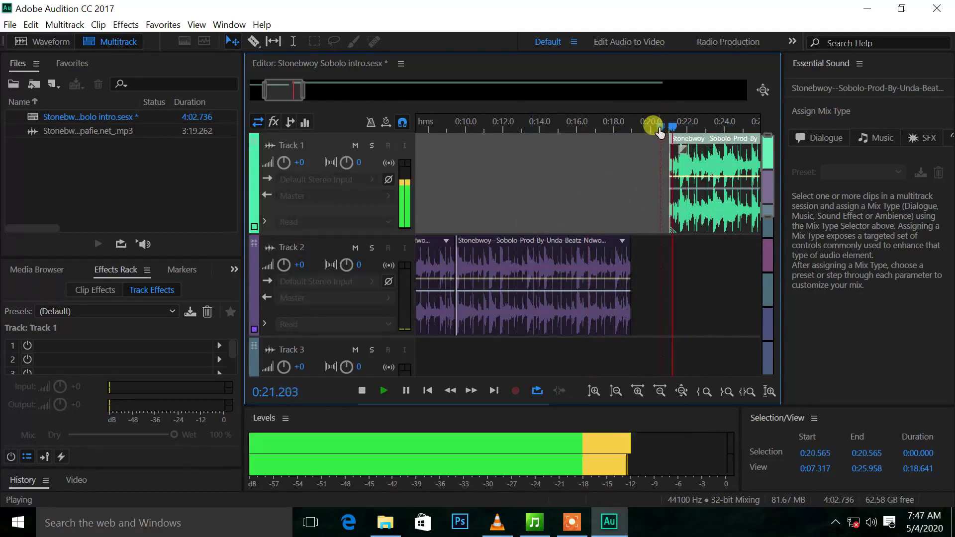
left_click(652, 128)
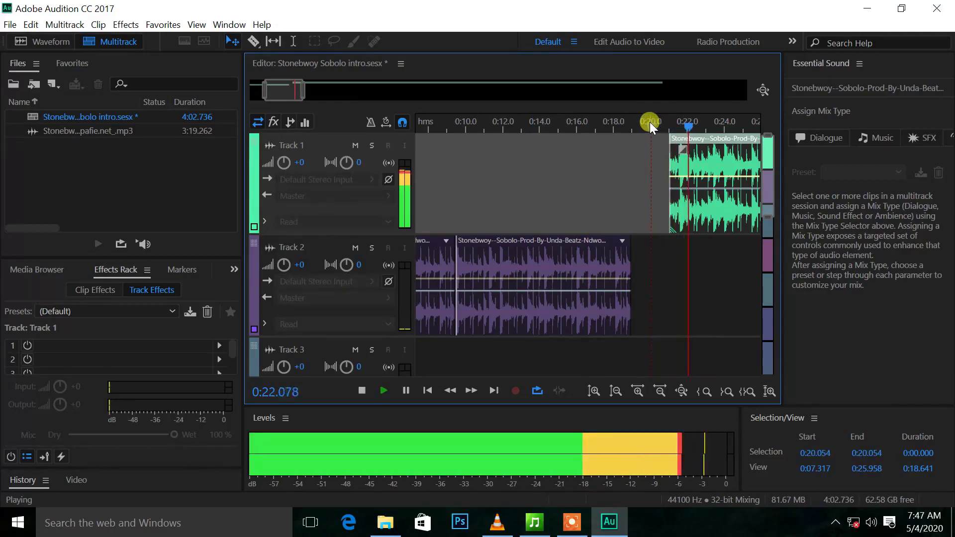
key("space")
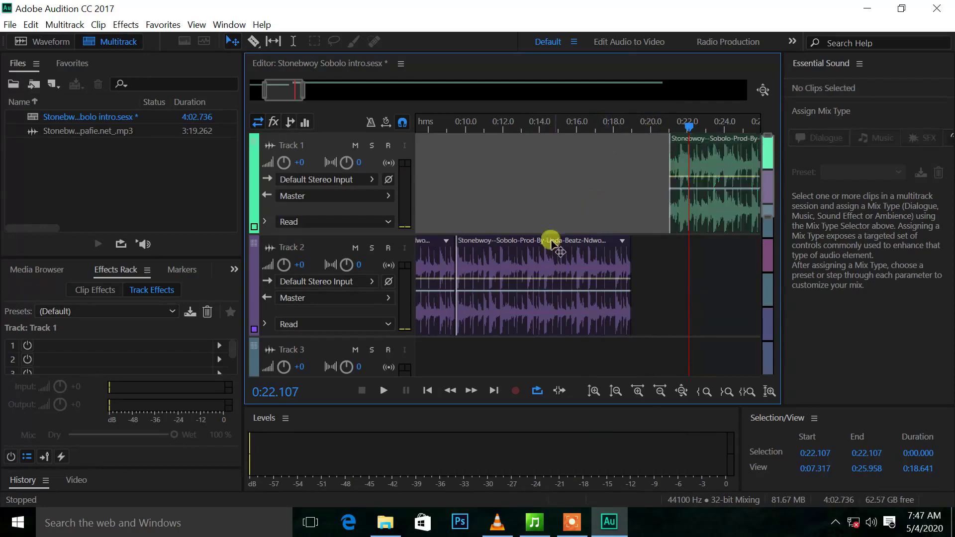
Play the end of the Track 2 clips from about 0:15.9 to find the song's entry point.
left_click(565, 257)
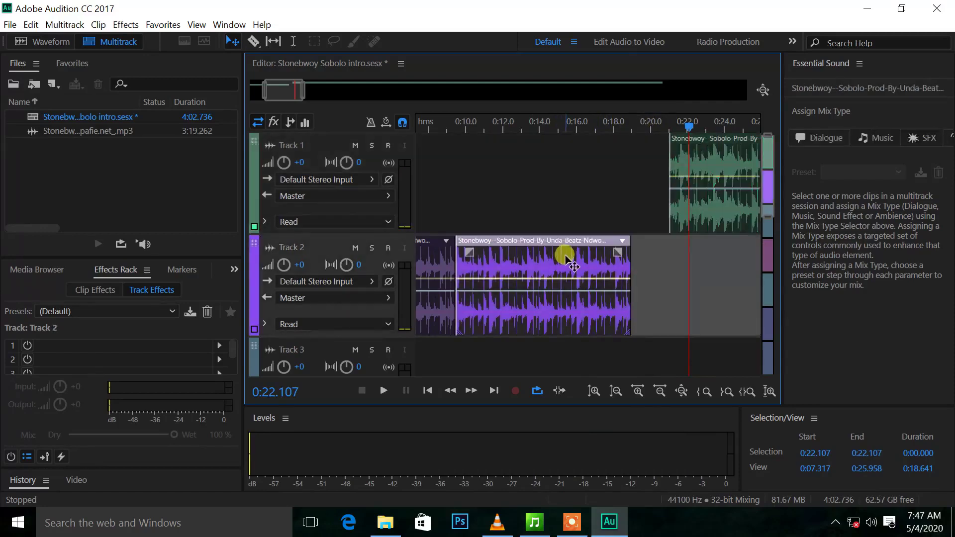
left_click(554, 205)
left_click(574, 129)
key("space")
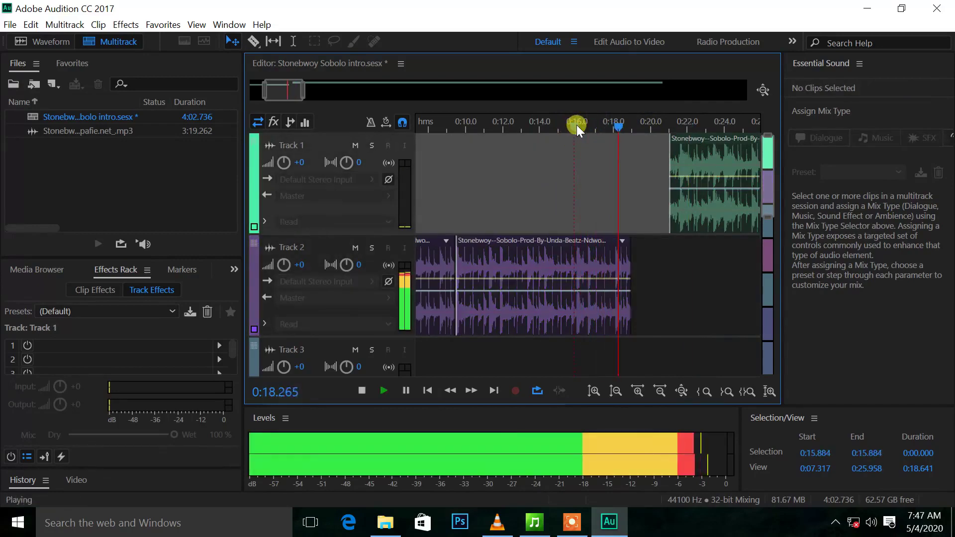
key("space")
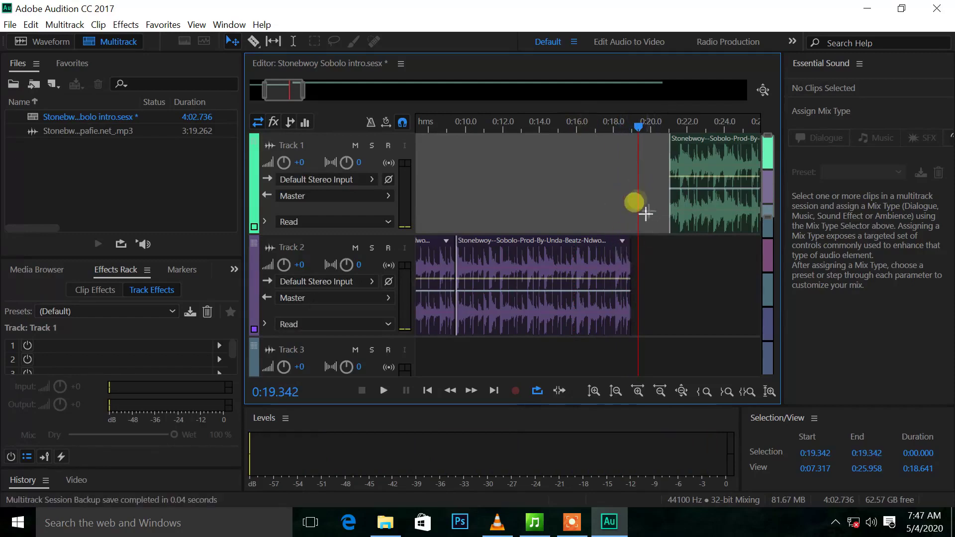
Move the song clip on Track 1 earlier to start at 0:18.413, overlapping the end of the second Track 2 clip.
left_click(622, 128)
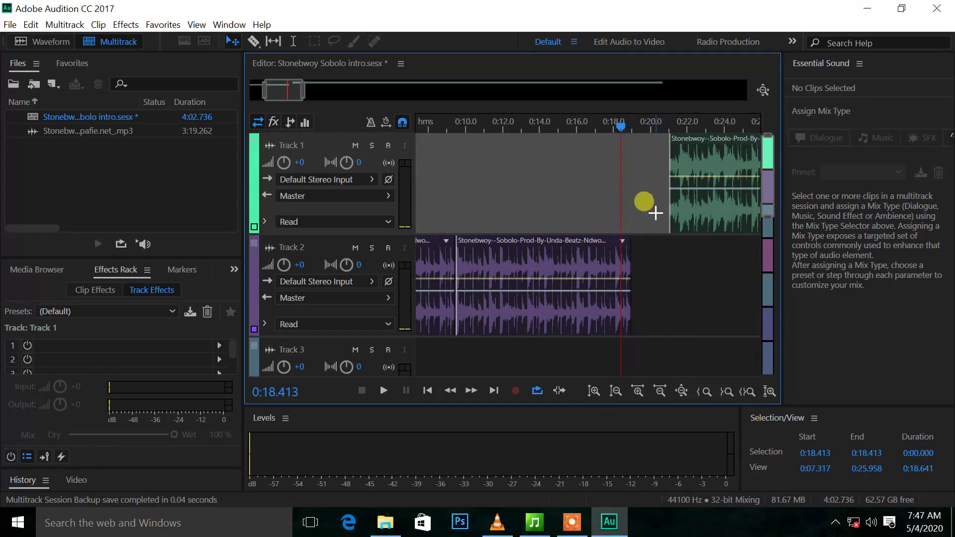
left_click_drag(693, 154, 644, 171)
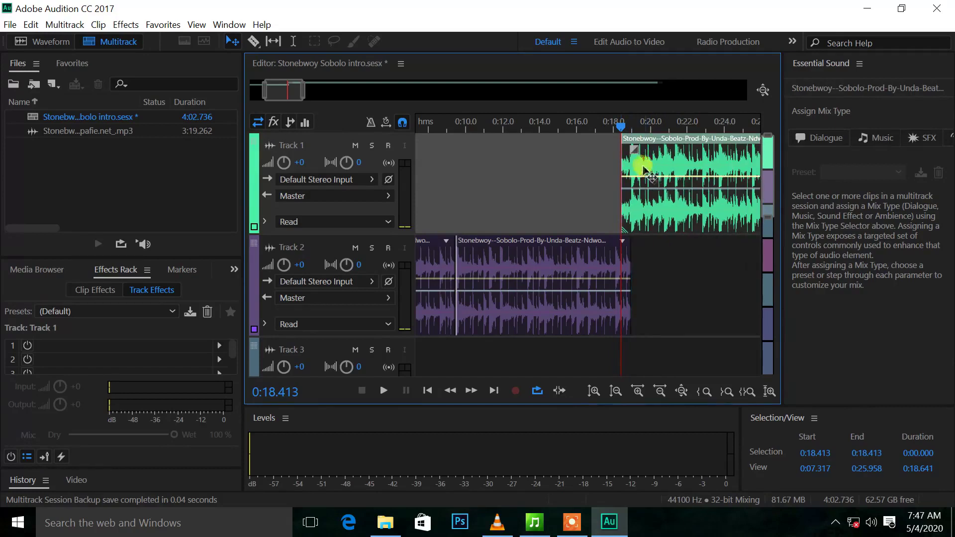
Play the overlap closely and nudge the song clip slightly later, aligning its first strong beat with the end of the Track 2 clip.
key("equal")
key("equal")
key("equal")
key("equal")
key("equal")
key("equal")
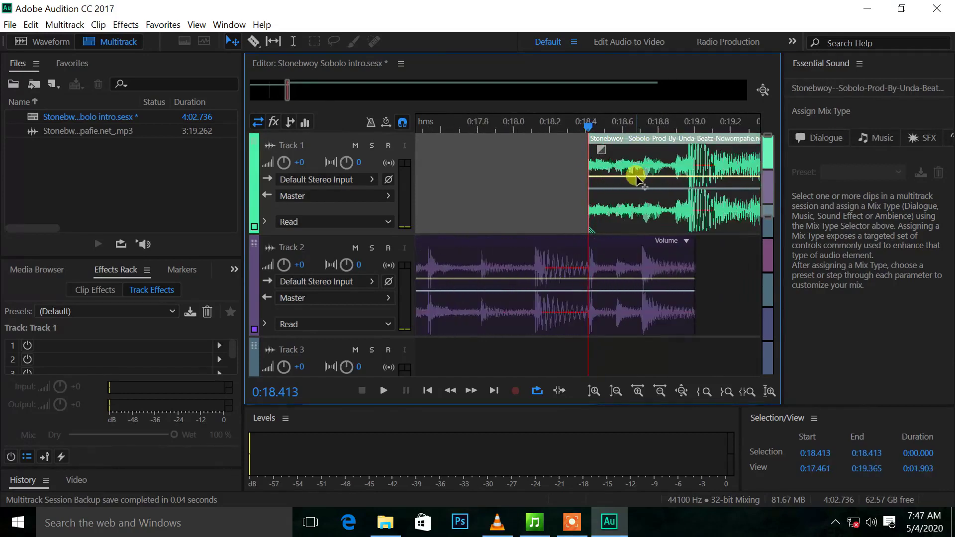
key("equal")
key("equal")
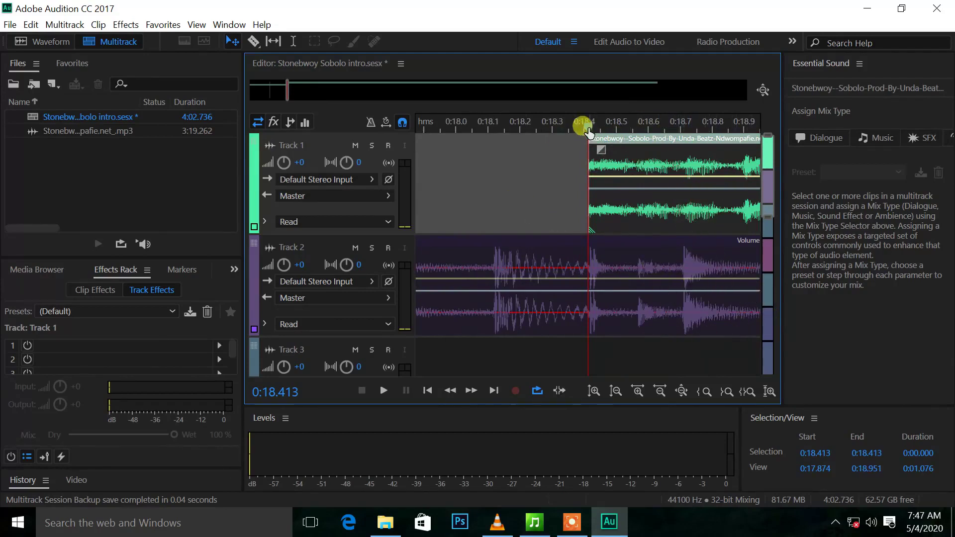
key("space")
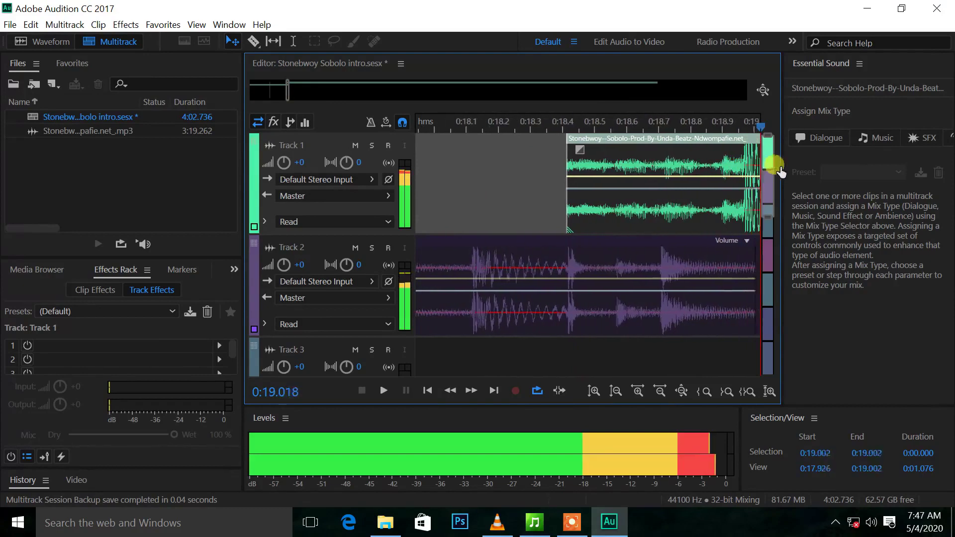
left_click(664, 180)
left_click_drag(726, 155, 727, 160)
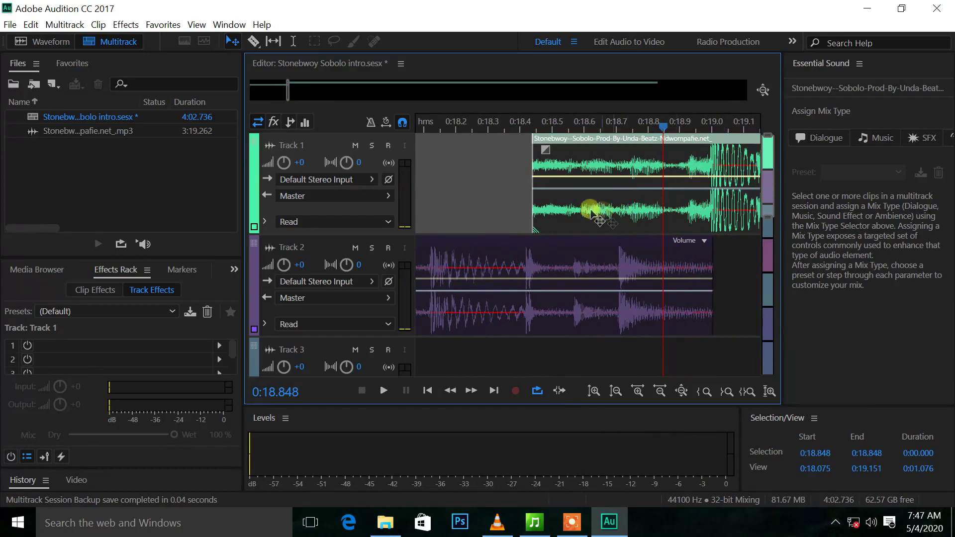
Examine the song beat's alignment with the end of the Track 2 clip, and play the transition from about 0:16.5.
scroll(599, 208, "down", 6)
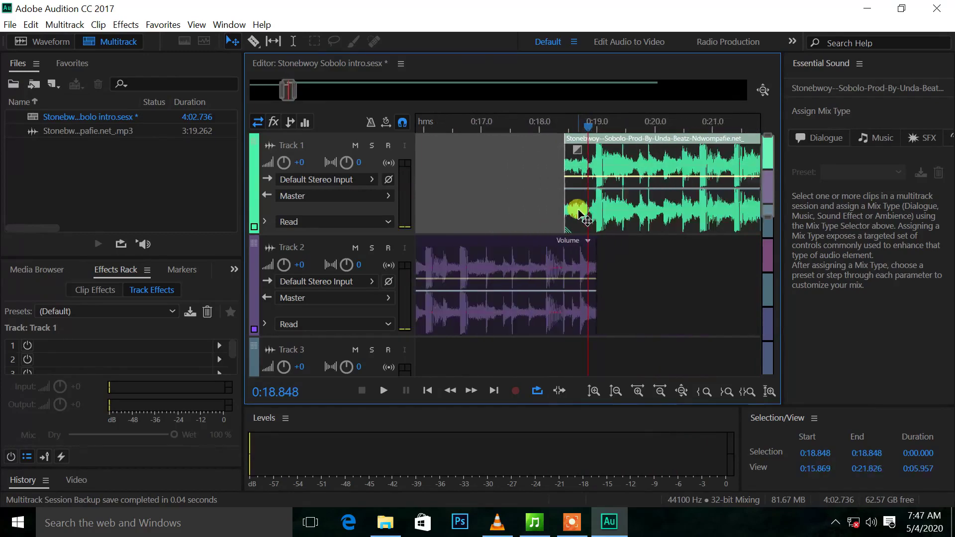
scroll(597, 207, "up", 8)
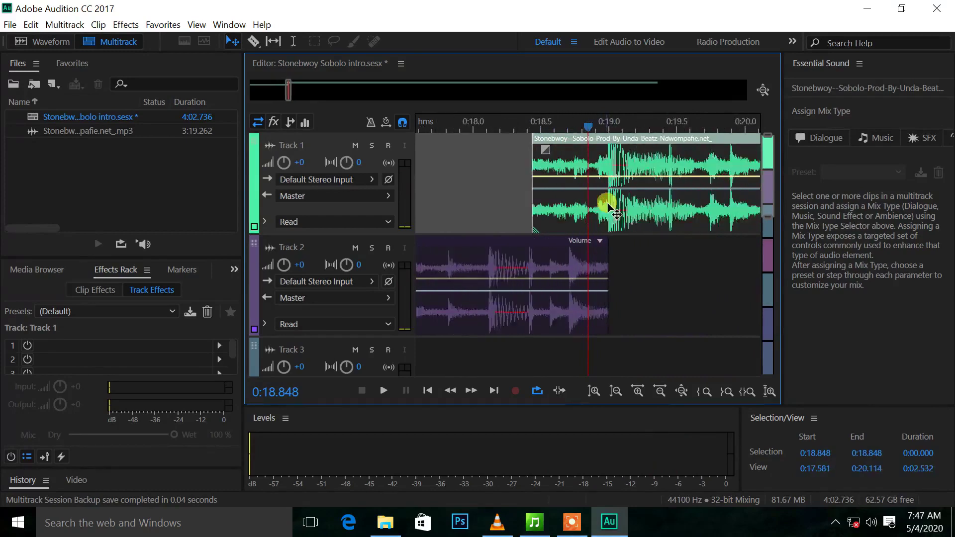
scroll(617, 208, "up", 2)
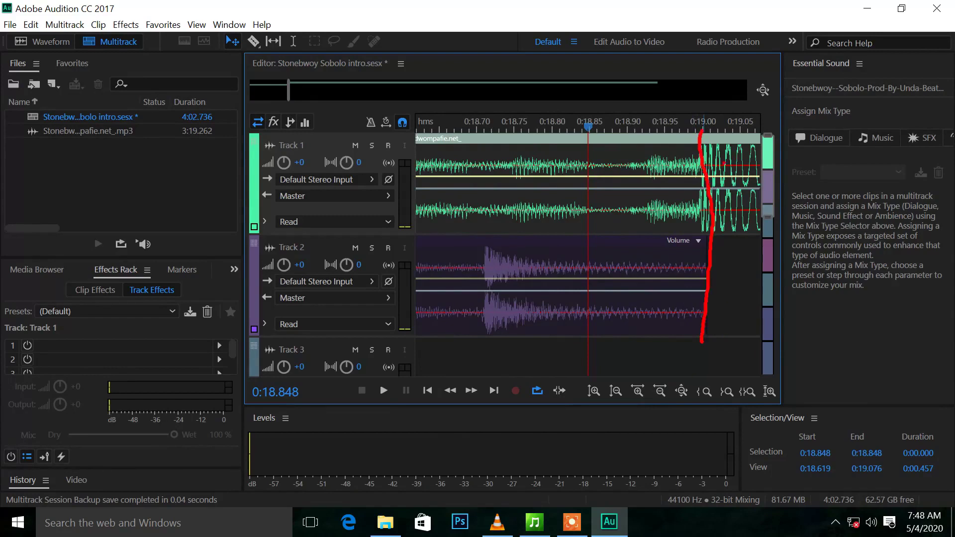
key("Escape")
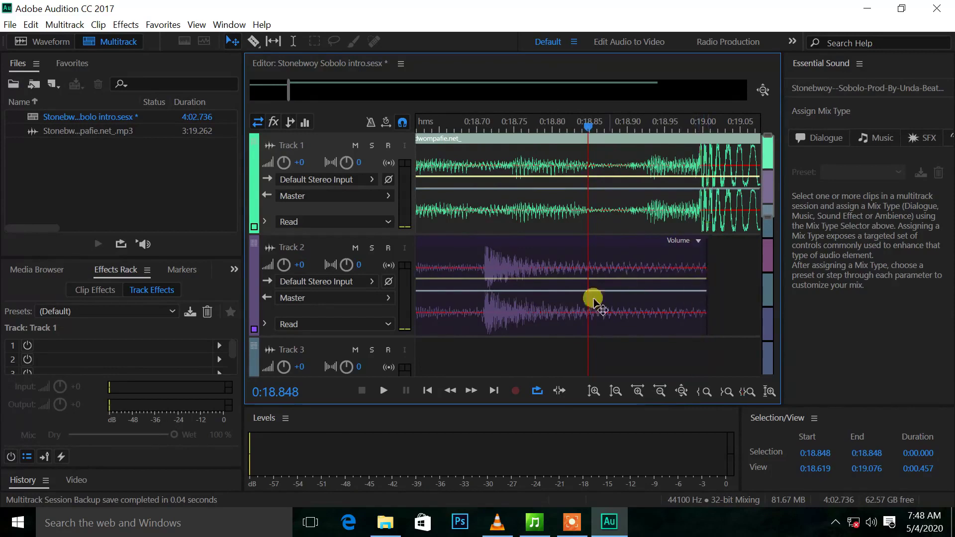
key("minus")
key("minus")
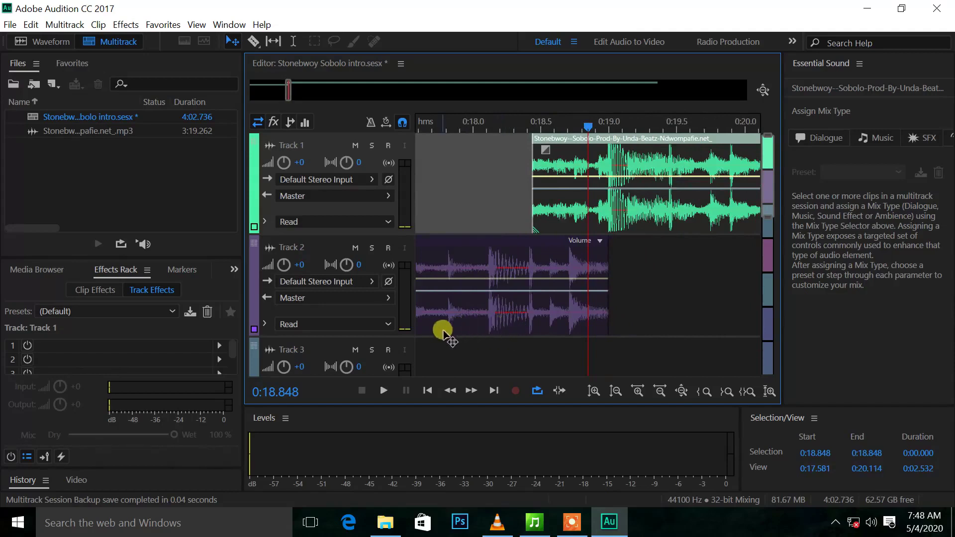
scroll(441, 329, "down", 3)
left_click(475, 349)
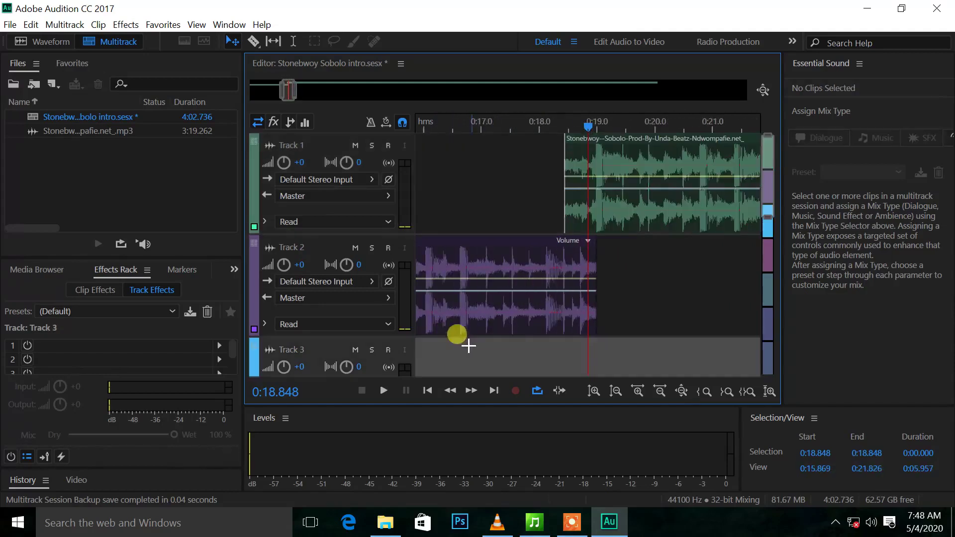
left_click(451, 125)
key("space")
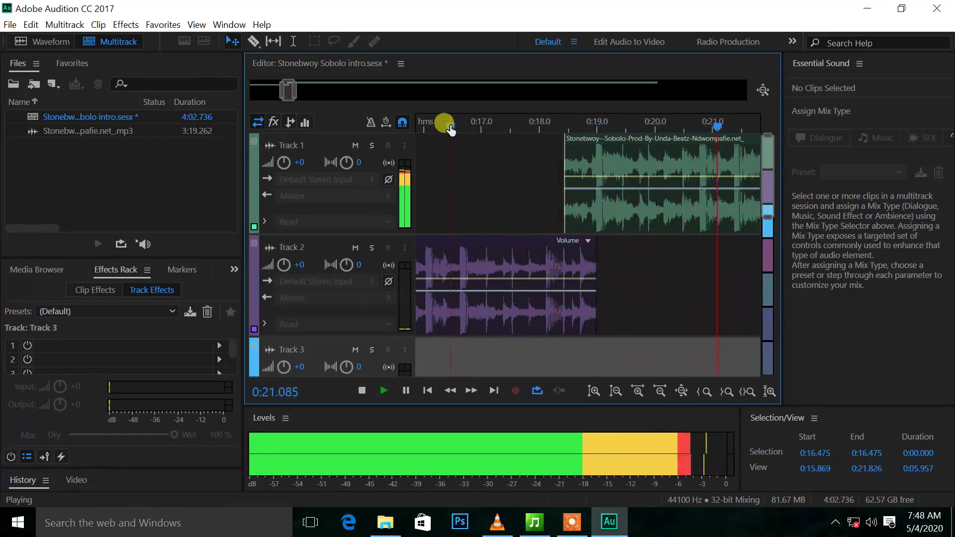
key("space")
Add a fade-out over about the last half second of the second Track 2 clip, beginning where the song starts.
scroll(455, 130, "down", 3)
left_click(479, 258)
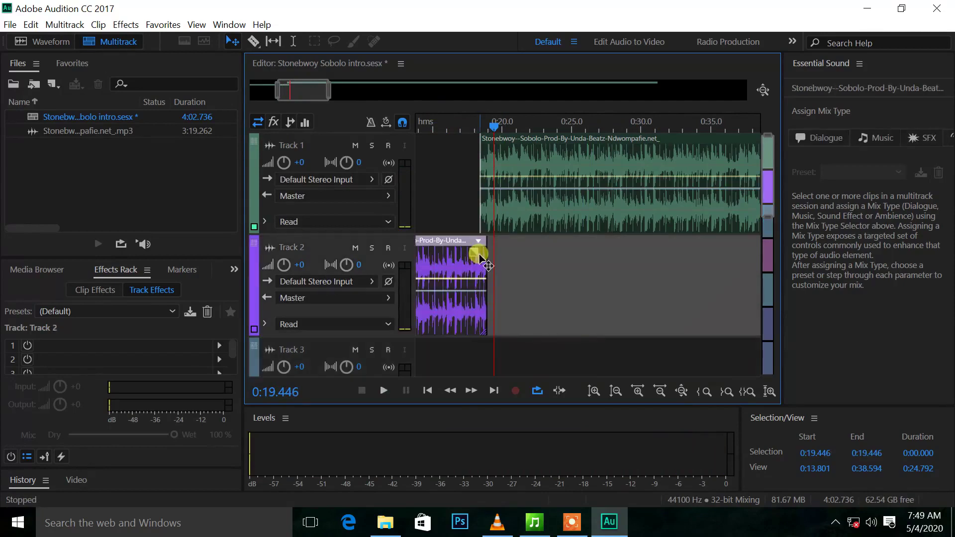
key("equal")
key("equal")
key("equal")
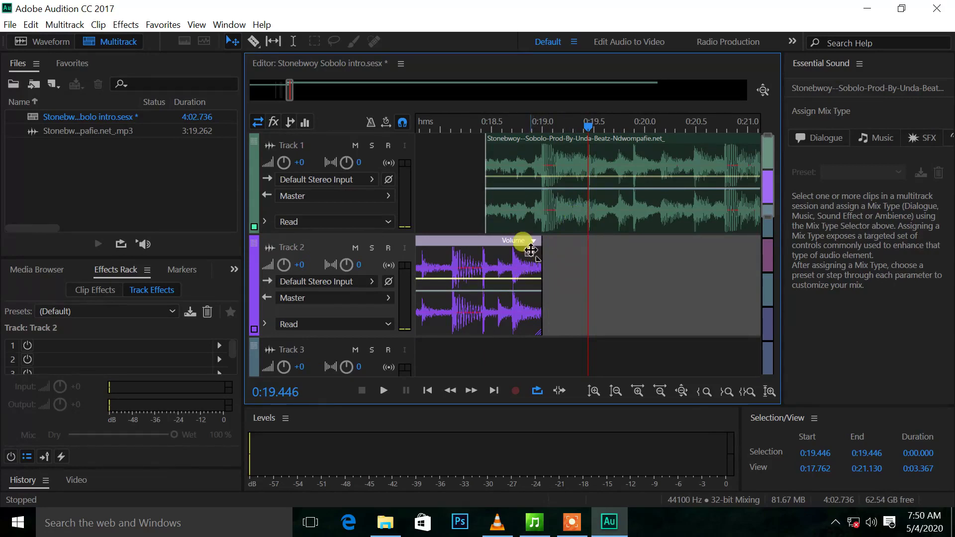
mouse_move(528, 252)
left_mouse_down()
mouse_move(477, 262)
mouse_move(476, 249)
left_mouse_up()
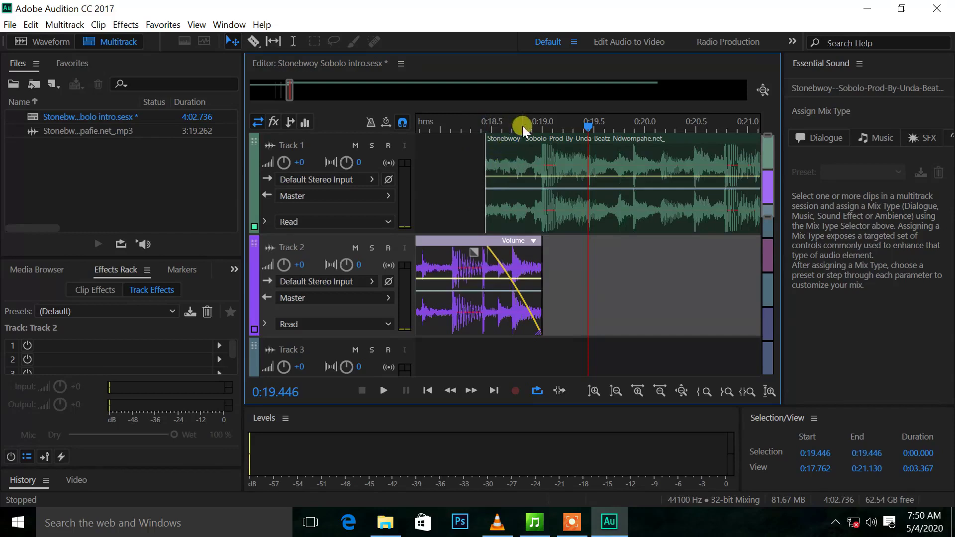
Play the faded transition from Track 2 into the song from about 0:15.2.
key("Home")
scroll(570, 178, "down", 3)
scroll(554, 167, "up", 3)
scroll(550, 162, "down", 5)
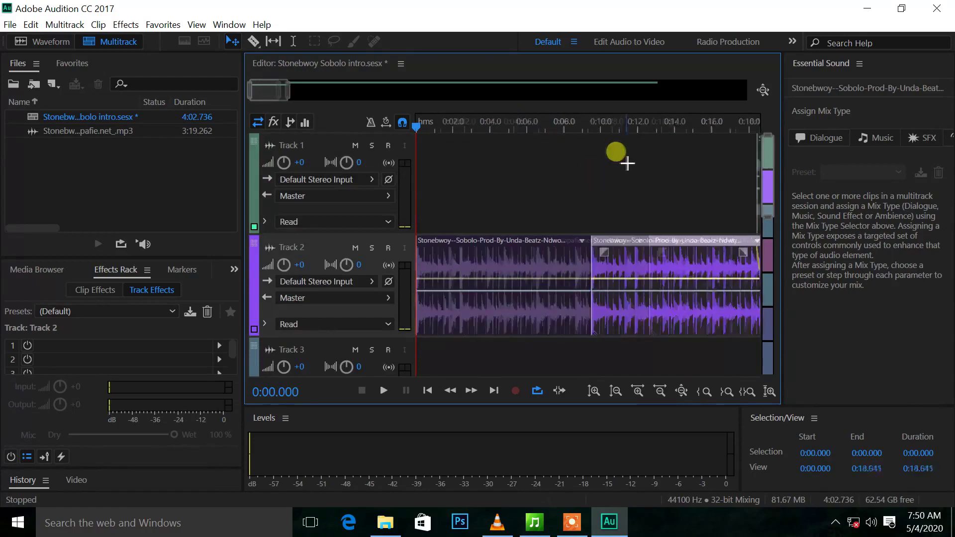
scroll(627, 163, "down", 3)
left_click(536, 128)
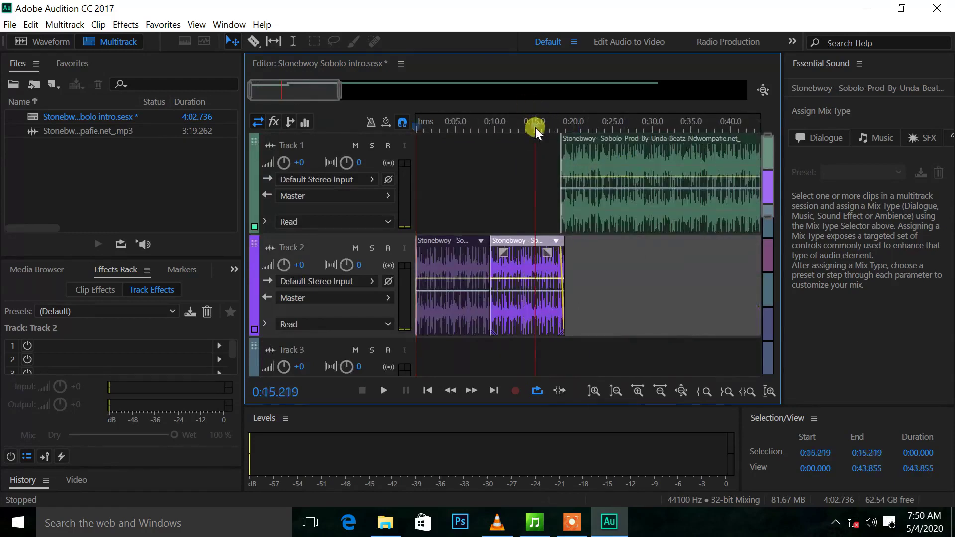
key("space")
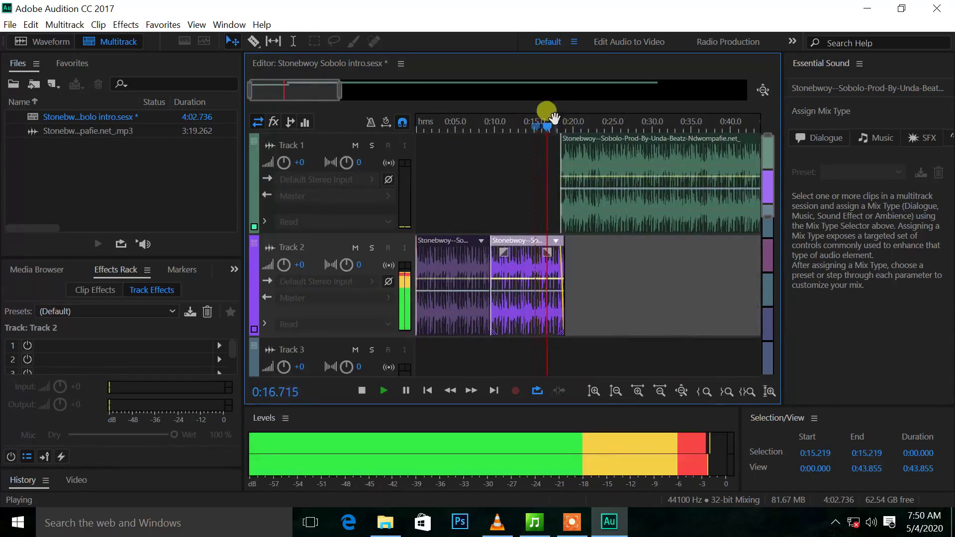
scroll(632, 134, "up", 7)
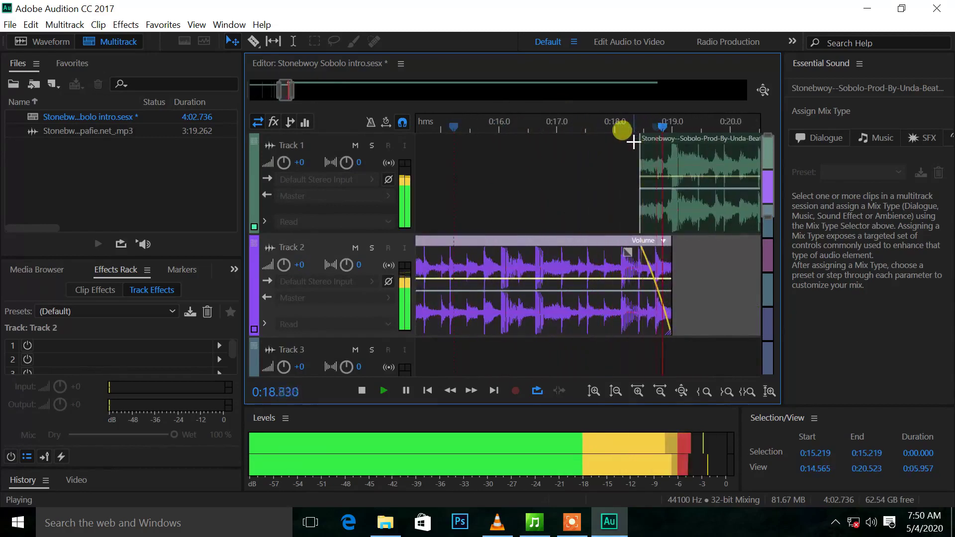
scroll(620, 129, "down", 8)
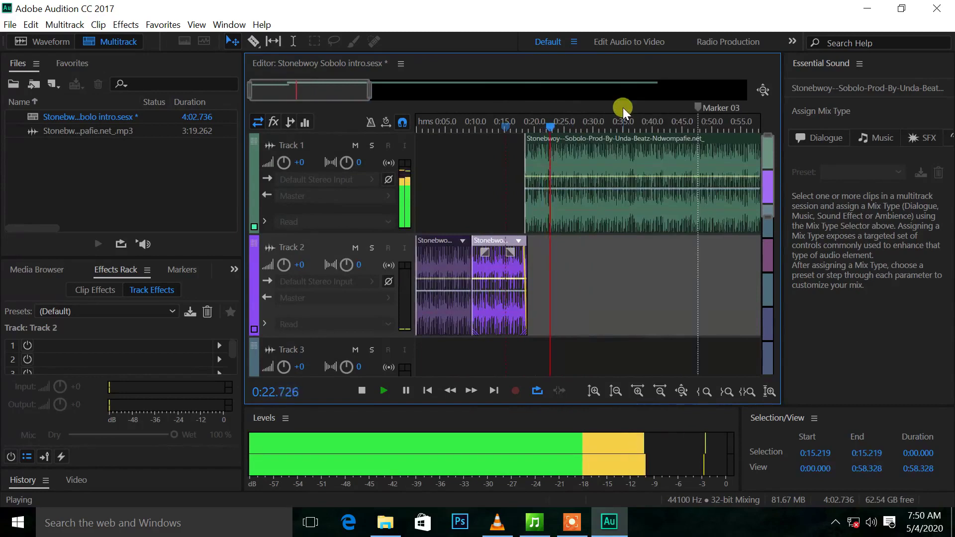
key("space")
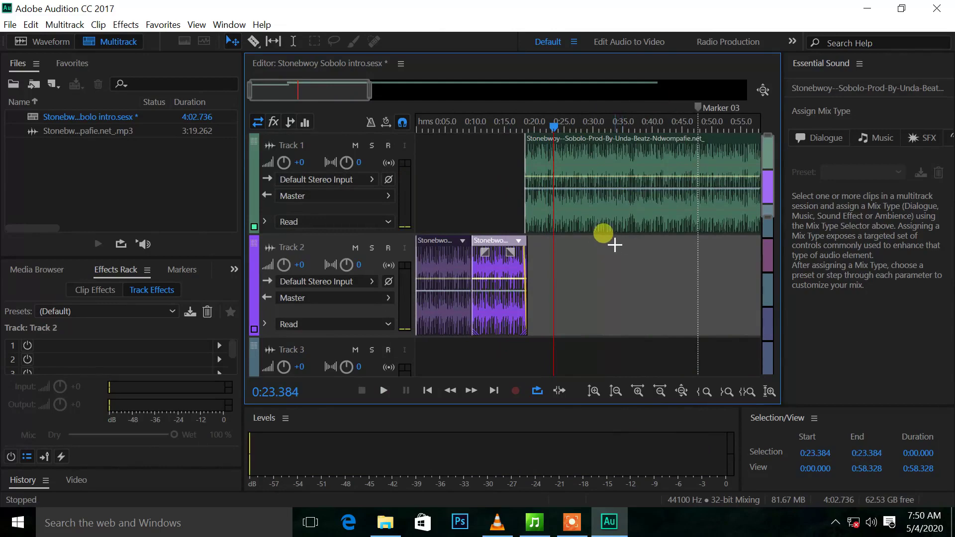
Open the multitrack mixdown export for the entire session and set its format to MP3 Audio.
scroll(609, 258, "down", 3)
scroll(609, 254, "down", 3)
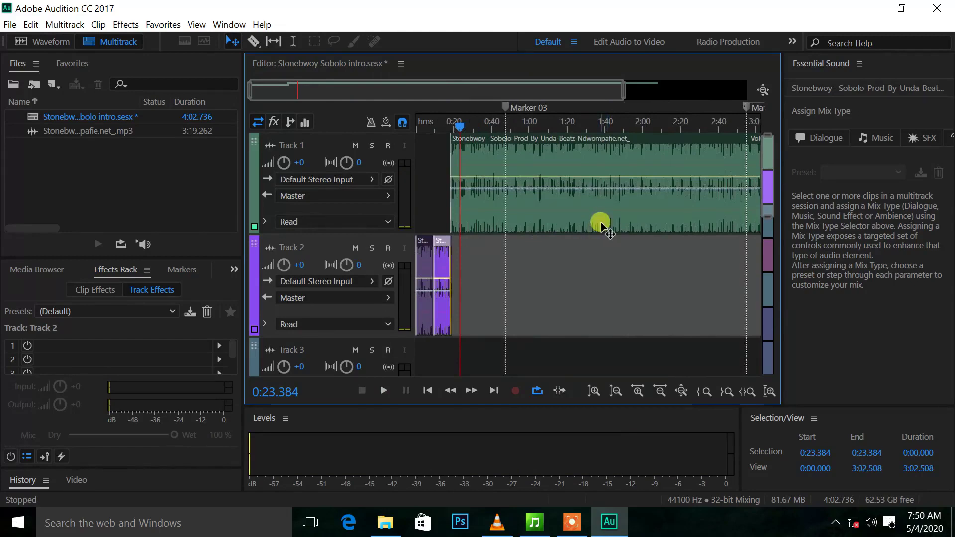
scroll(617, 262, "down", 2)
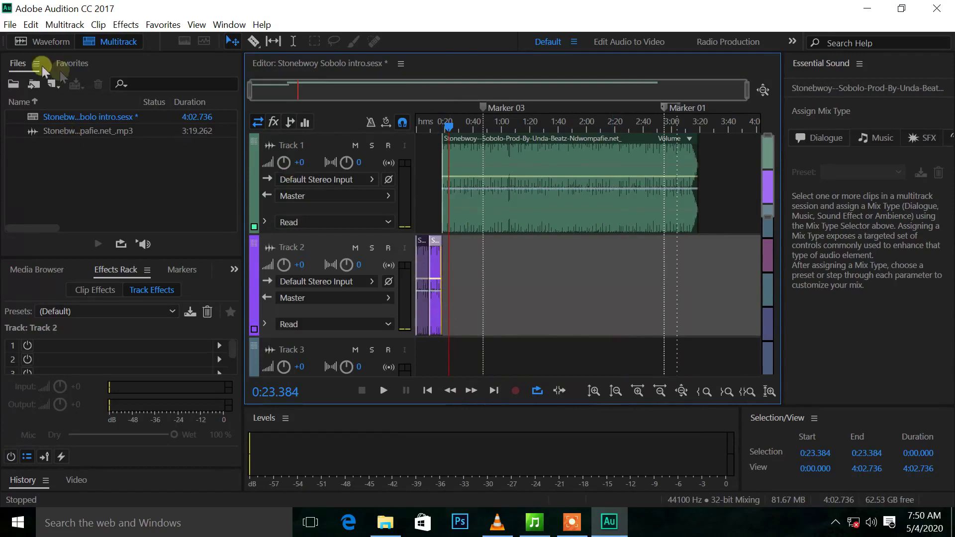
left_click(9, 25)
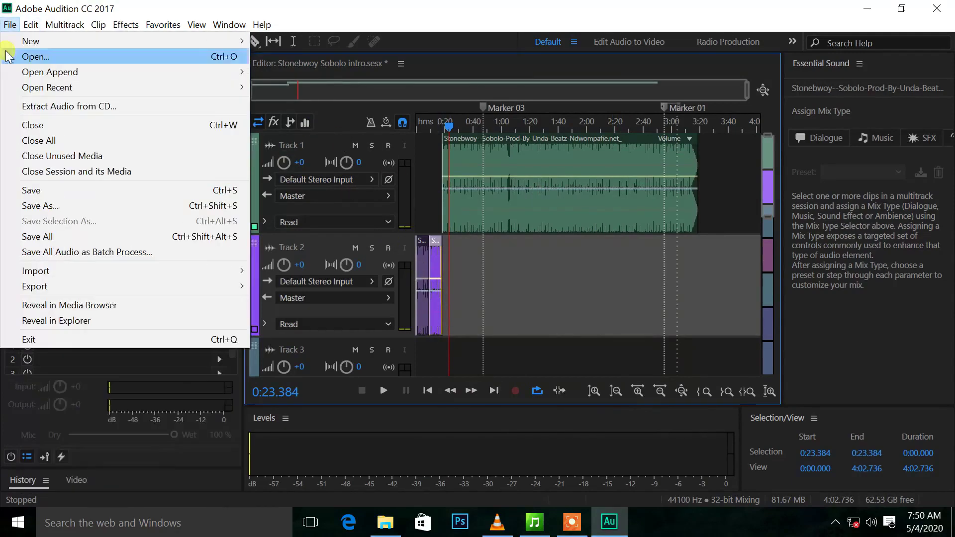
mouse_move(37, 288)
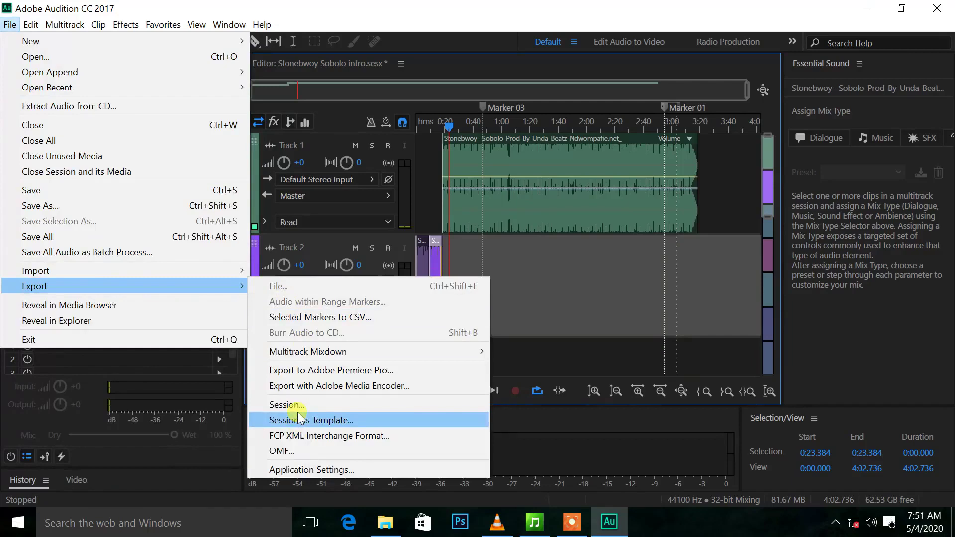
mouse_move(426, 354)
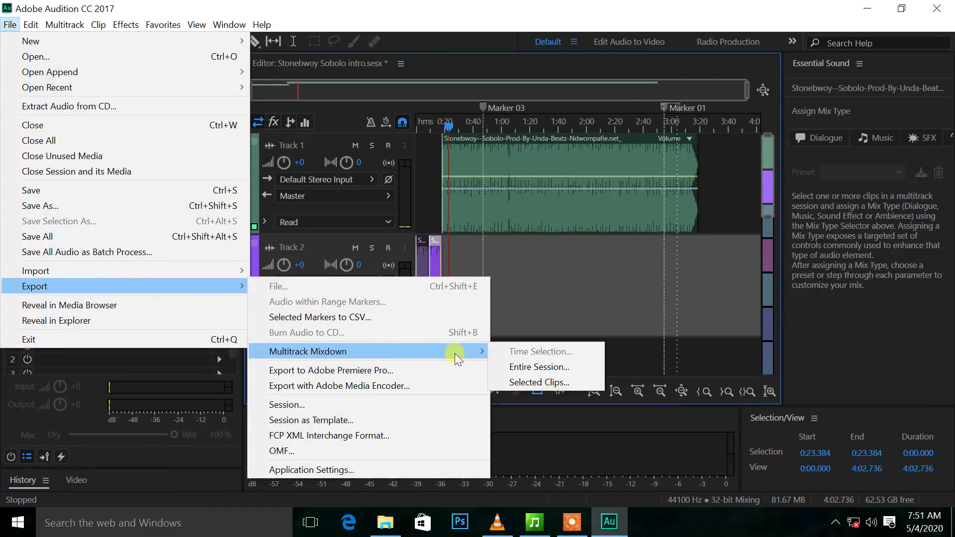
left_click(529, 370)
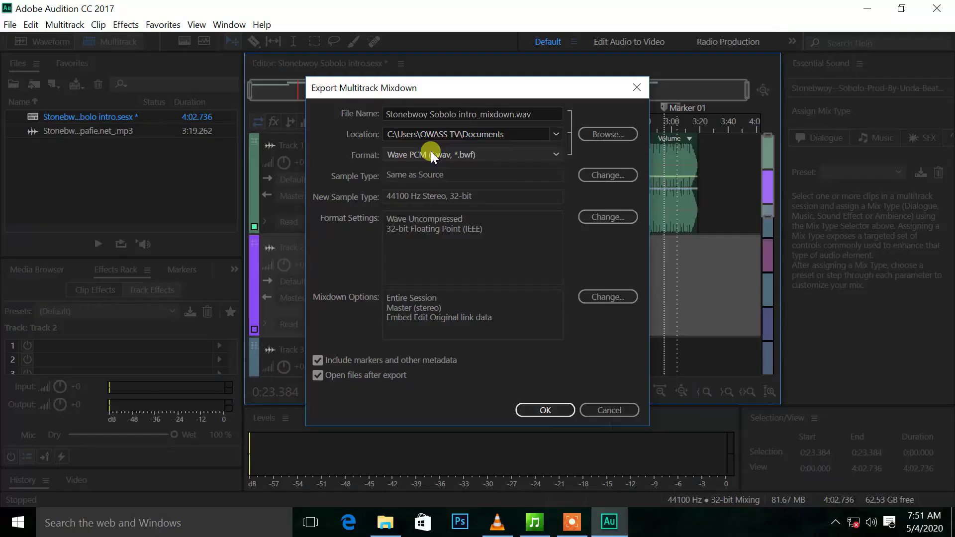
left_click(432, 152)
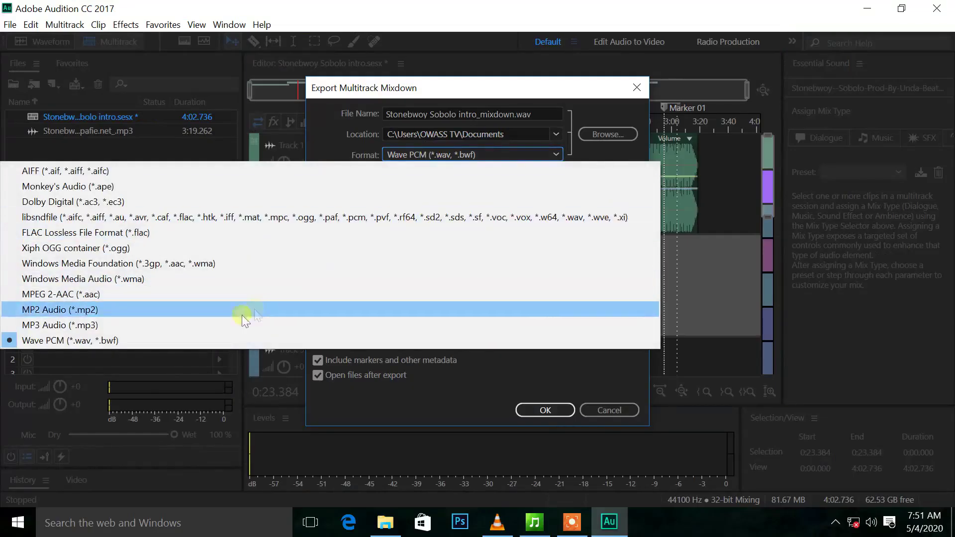
left_click(219, 326)
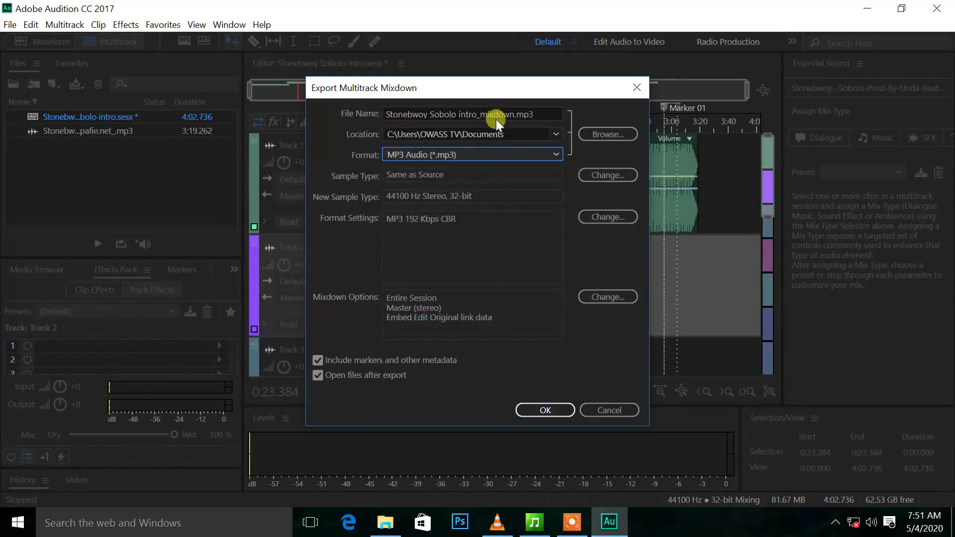
Shorten the mixdown's file name to "Stonebwoy Sobolo intro".
left_click(516, 113)
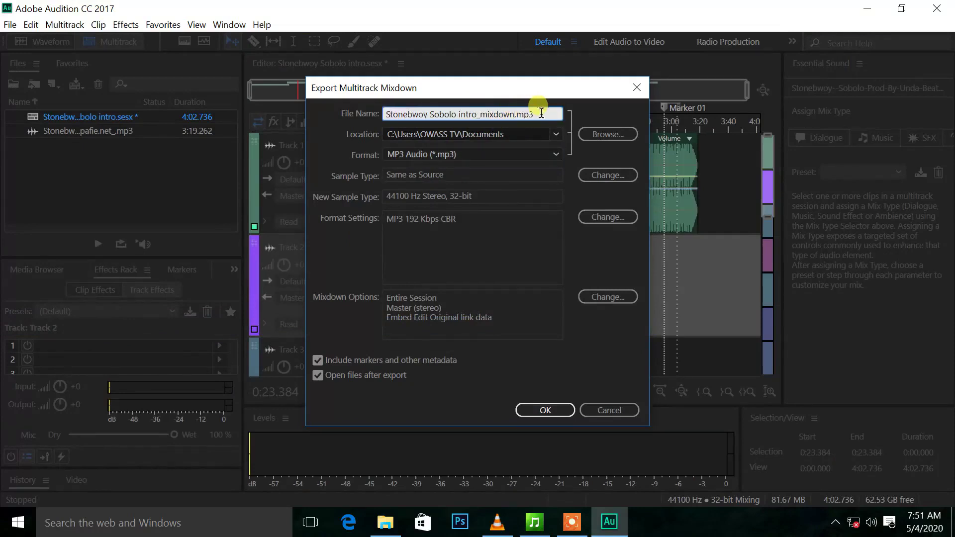
key("BackSpace")
key("BackSpace")
key("BackSpace")
key("BackSpace")
key("BackSpace")
key("BackSpace")
key("BackSpace")
key("BackSpace")
key("BackSpace")
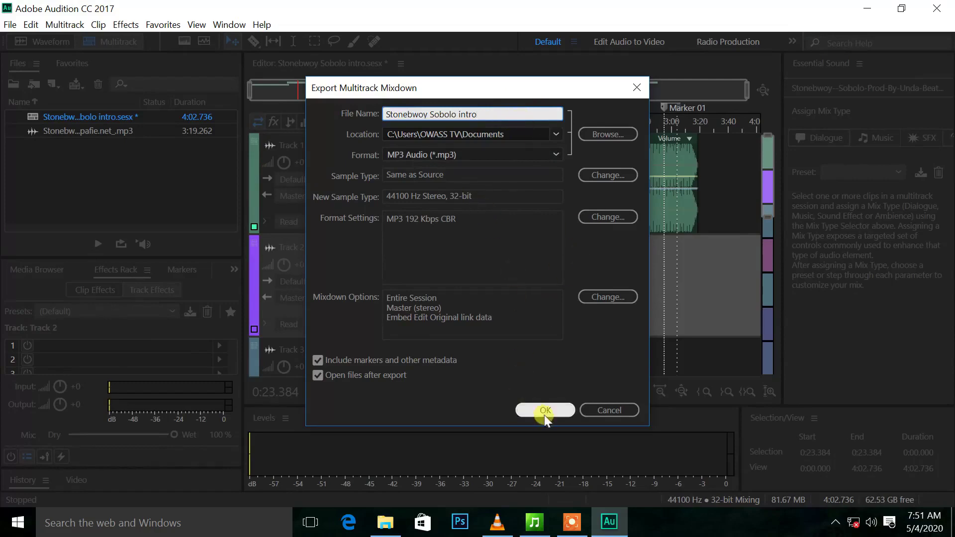
Set the mixdown's save location to the Desktop and export the MP3.
left_click(615, 135)
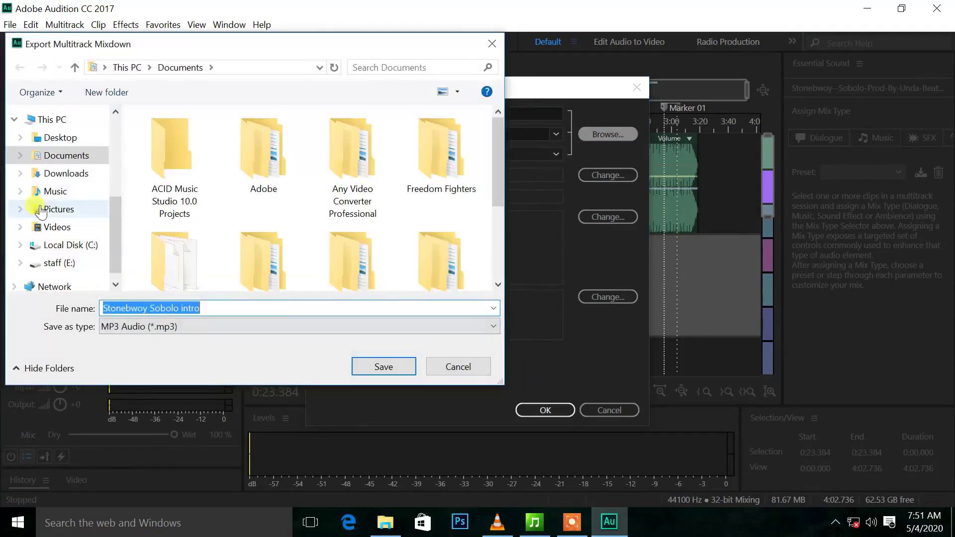
left_click(72, 145)
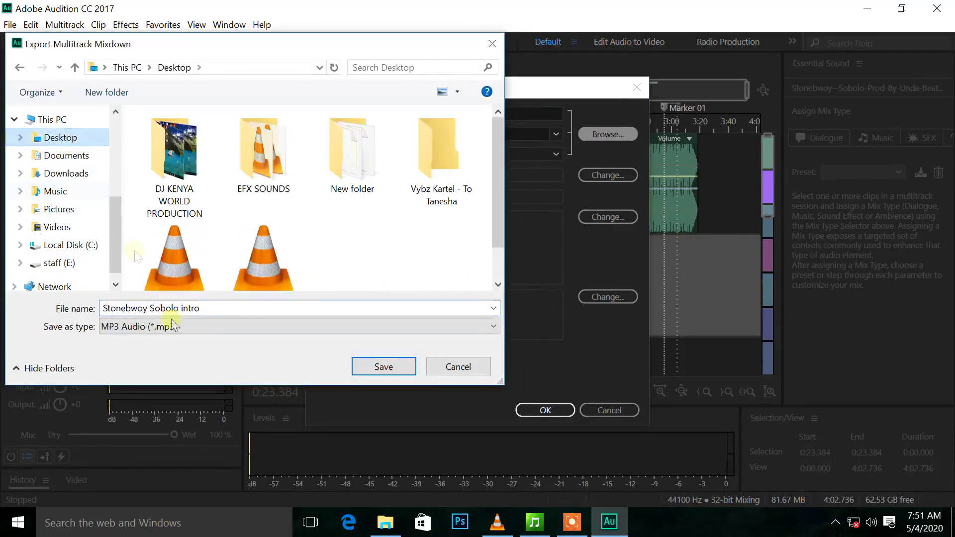
left_click(384, 368)
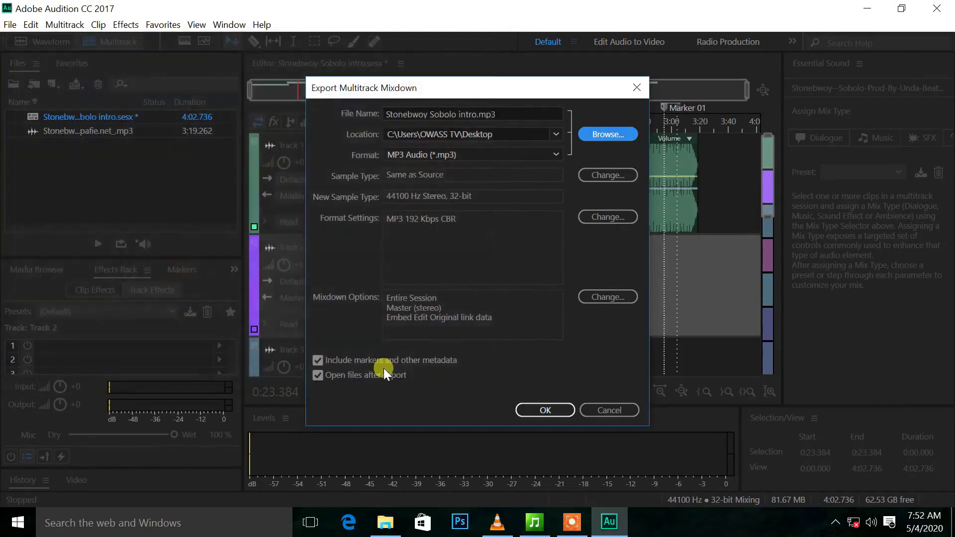
left_click(540, 411)
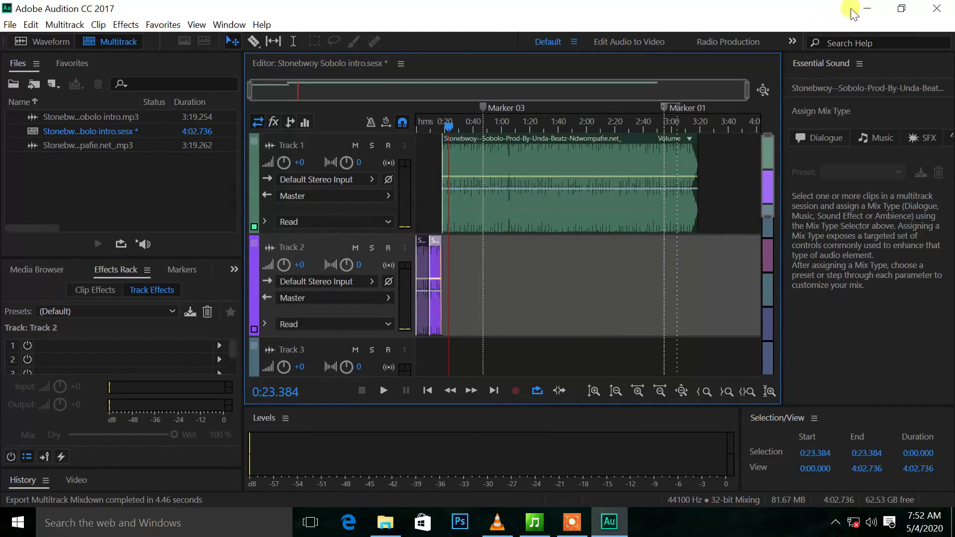
Play the exported "Stonebwoy Sobolo intro" file from the desktop in VLC, and return to the Audition session.
left_click(867, 8)
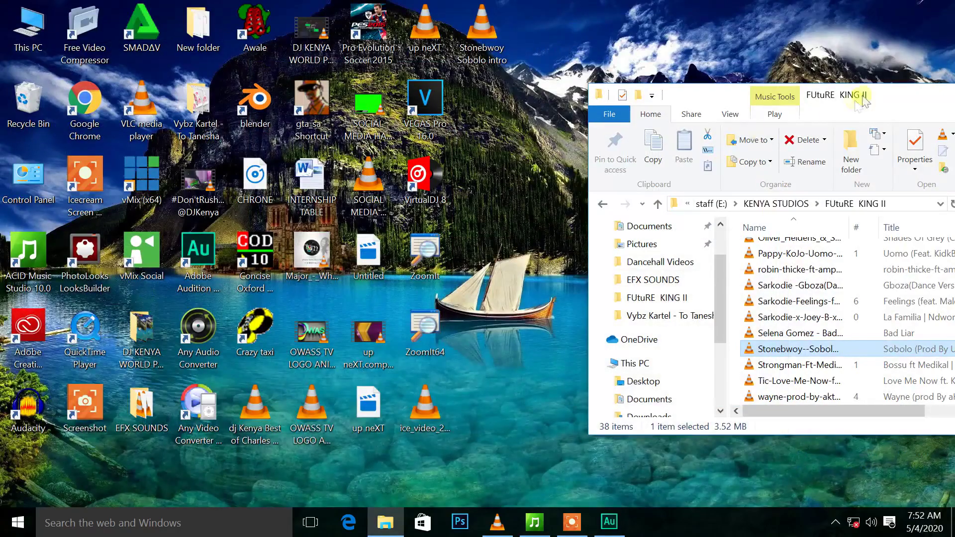
double_click(476, 33)
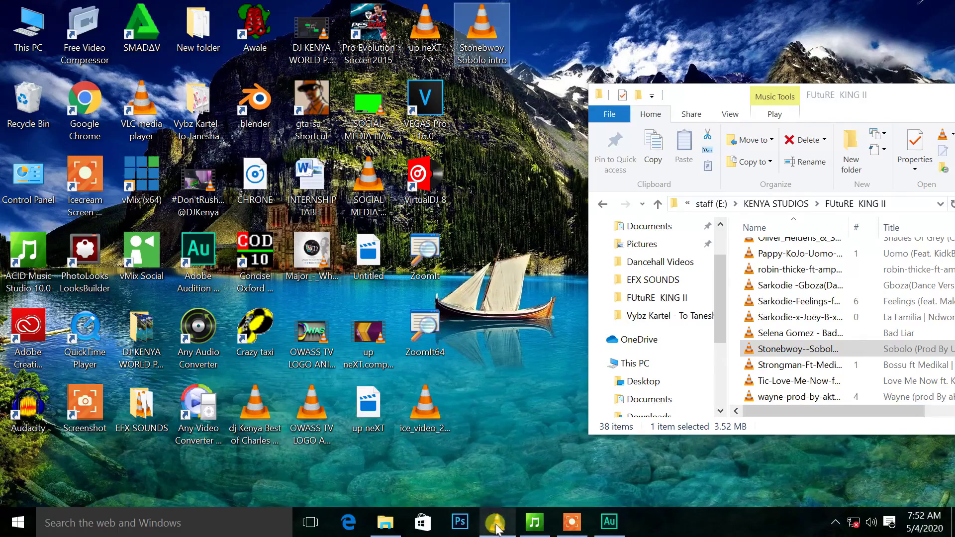
mouse_move(502, 527)
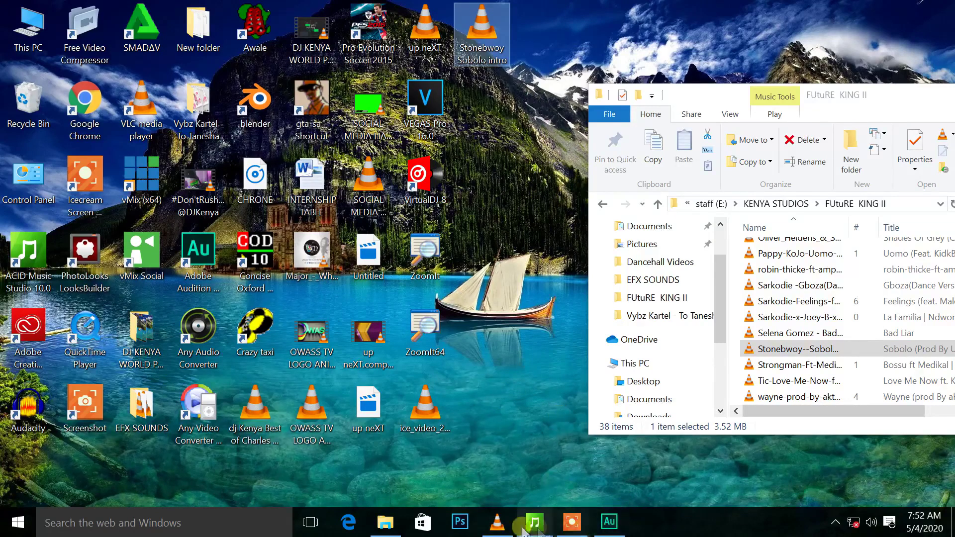
left_click(498, 524)
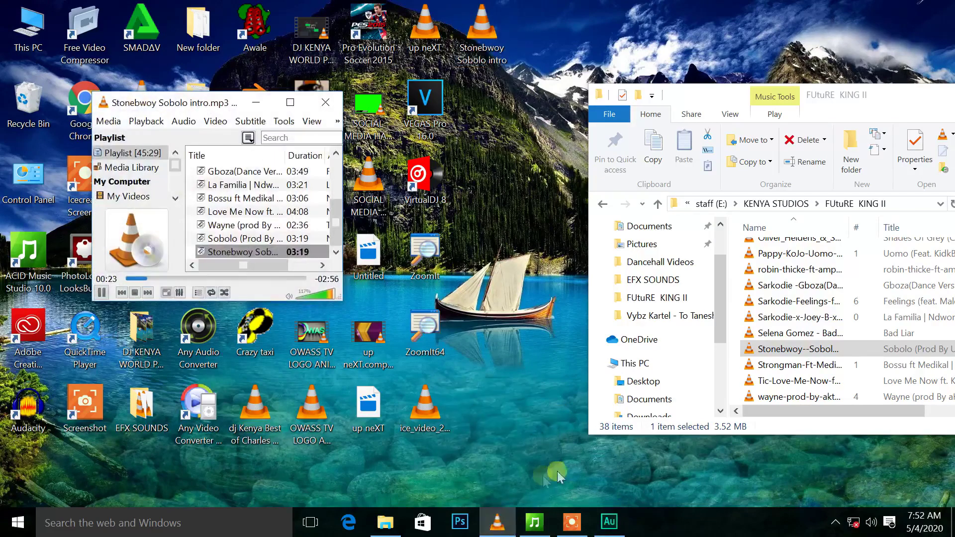
left_click(609, 520)
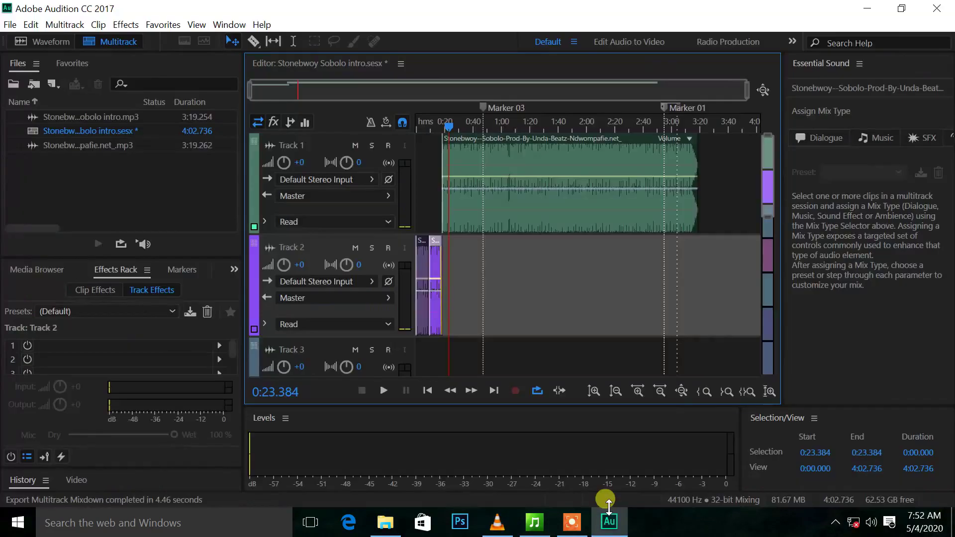